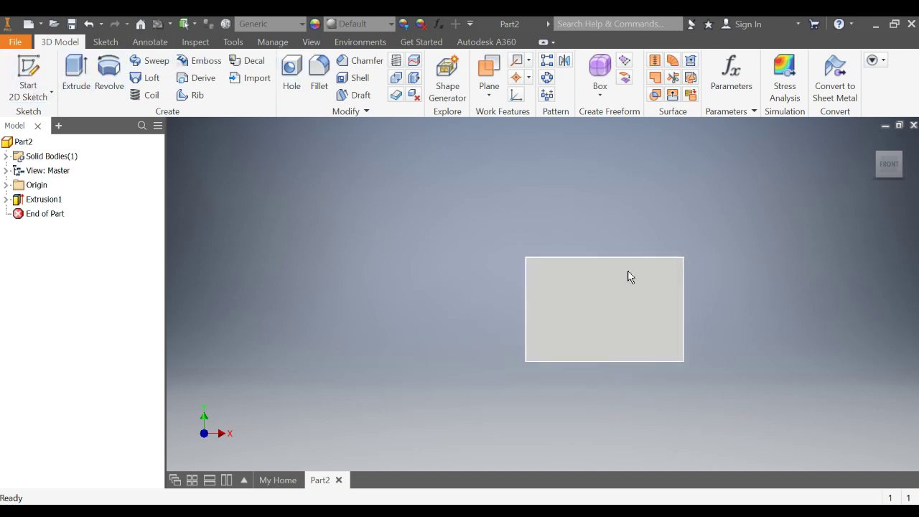
Turn the view of the rectangular block to an isometric angle from the ViewCube corner
{"action": "left_click", "coordinate": [903, 155]}
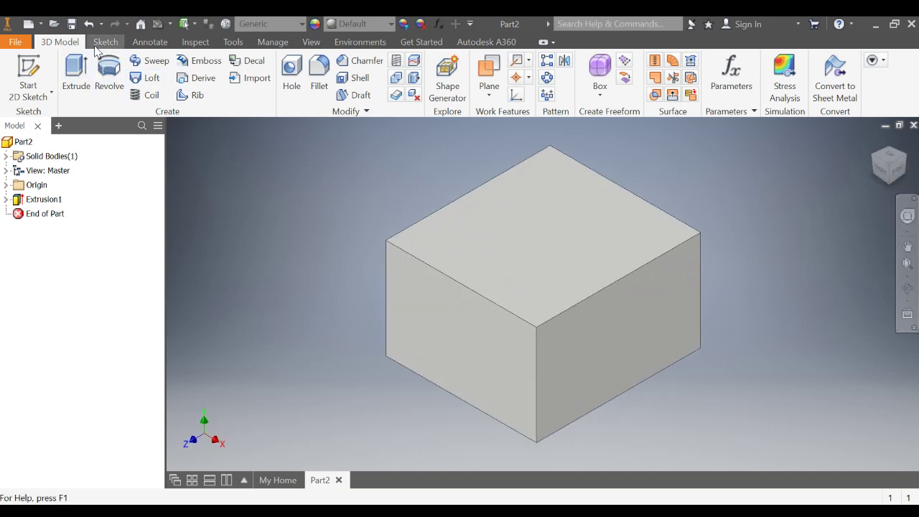
Start a 2D sketch on the block's top face and place a sketch point inside it
{"action": "left_click", "coordinate": [38, 77]}
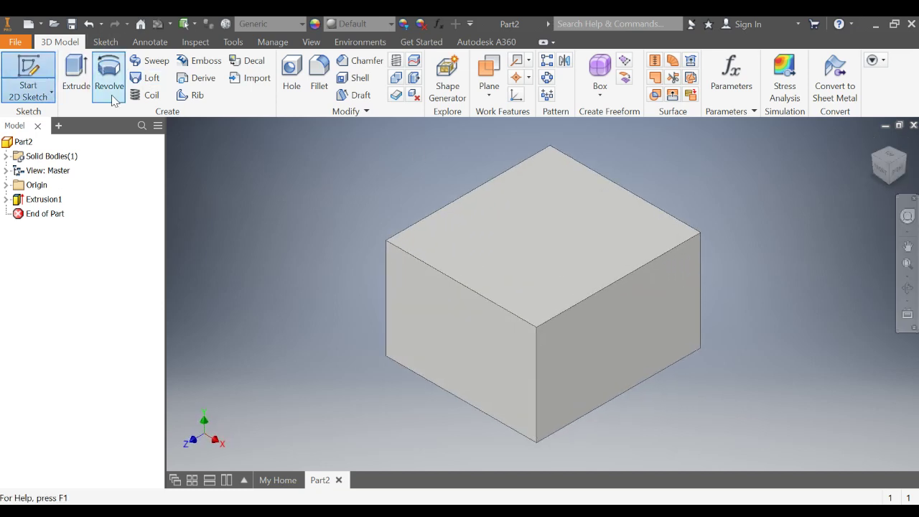
{"action": "left_click", "coordinate": [497, 248]}
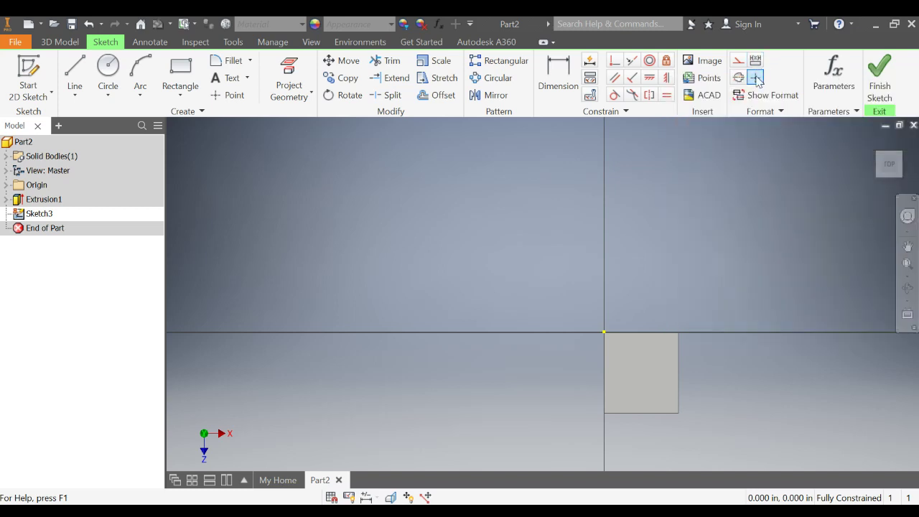
{"action": "left_click", "coordinate": [233, 95]}
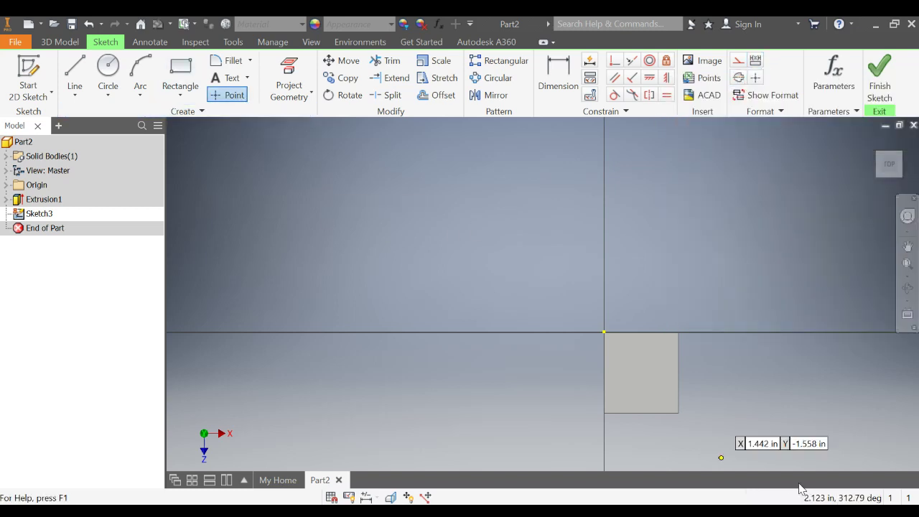
{"action": "left_click", "coordinate": [672, 390]}
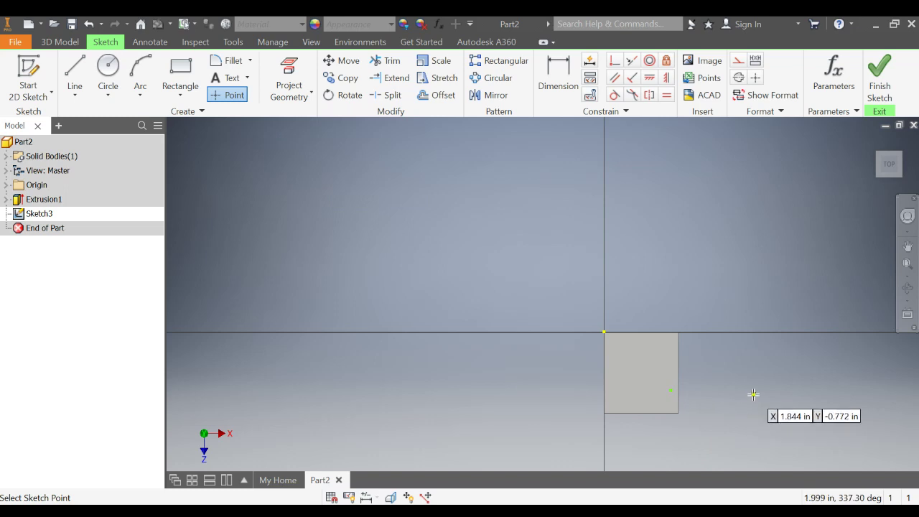
{"action": "key", "text": "Escape"}
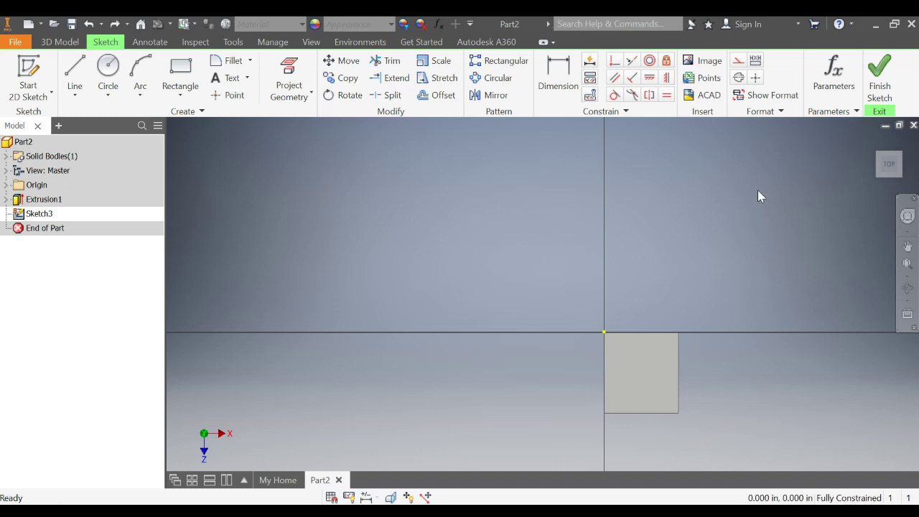
Turn on Center Point format and place a hole center point inside the face
{"action": "left_click", "coordinate": [755, 77]}
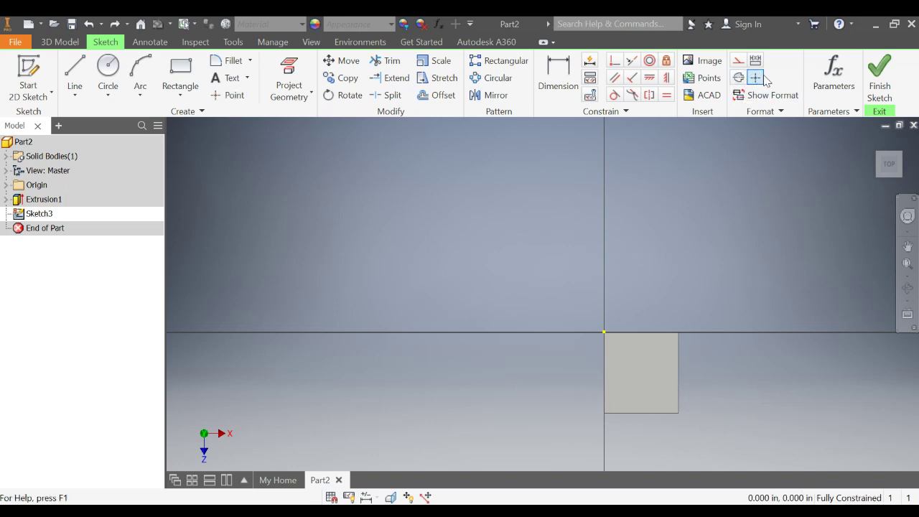
{"action": "left_click", "coordinate": [231, 96]}
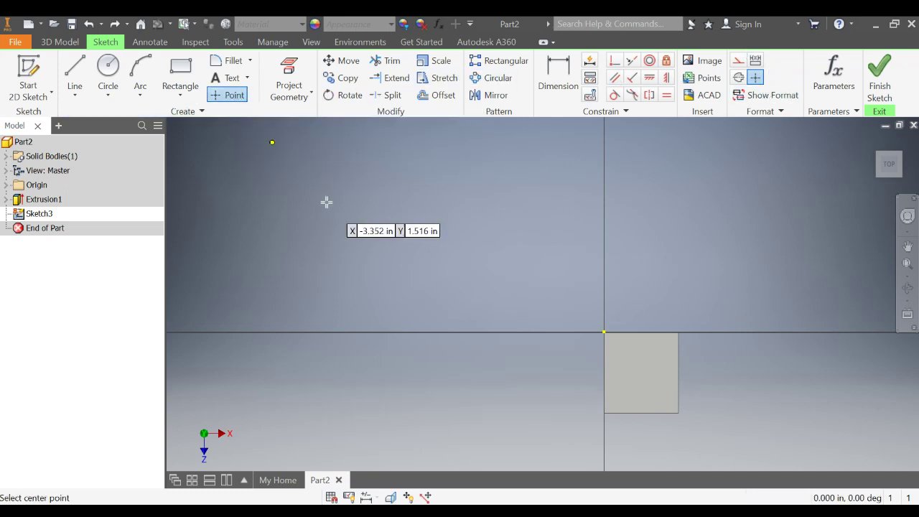
{"action": "left_click", "coordinate": [624, 359]}
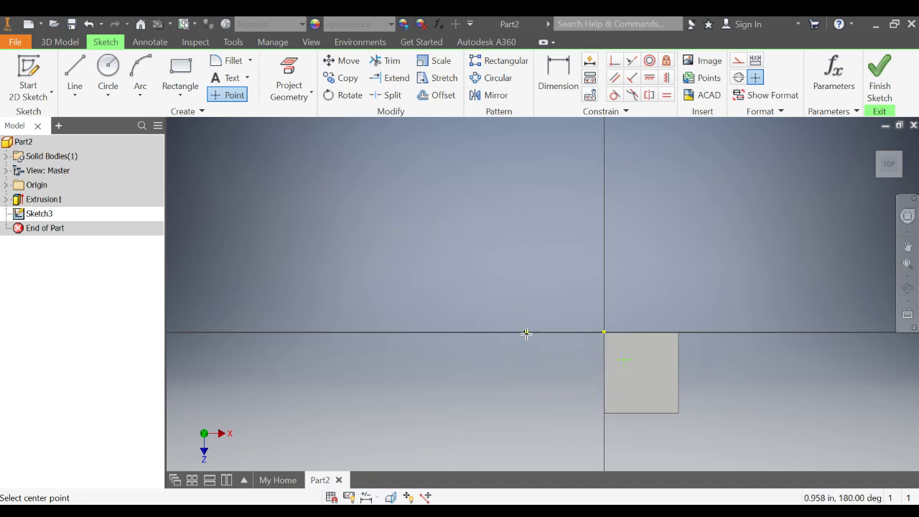
{"action": "key", "text": "Escape"}
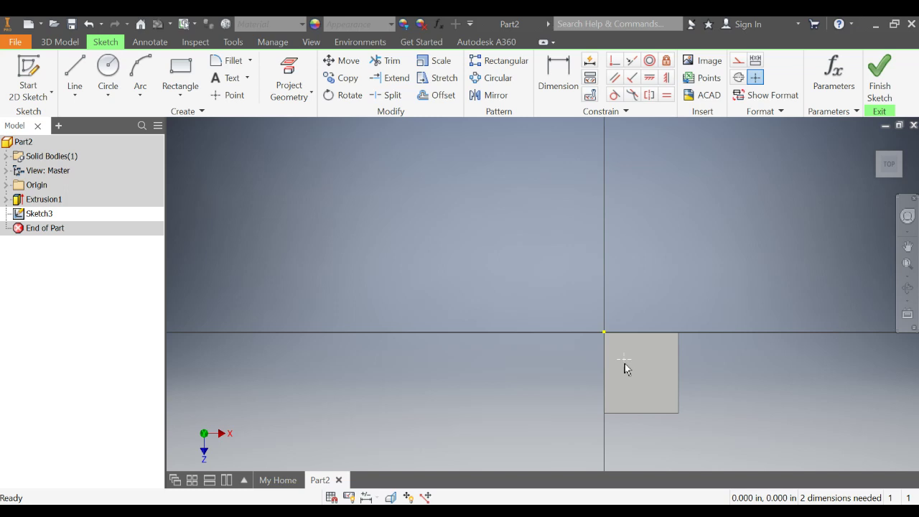
Dimension the center point .300 from the face's top edge
{"action": "left_click", "coordinate": [558, 79]}
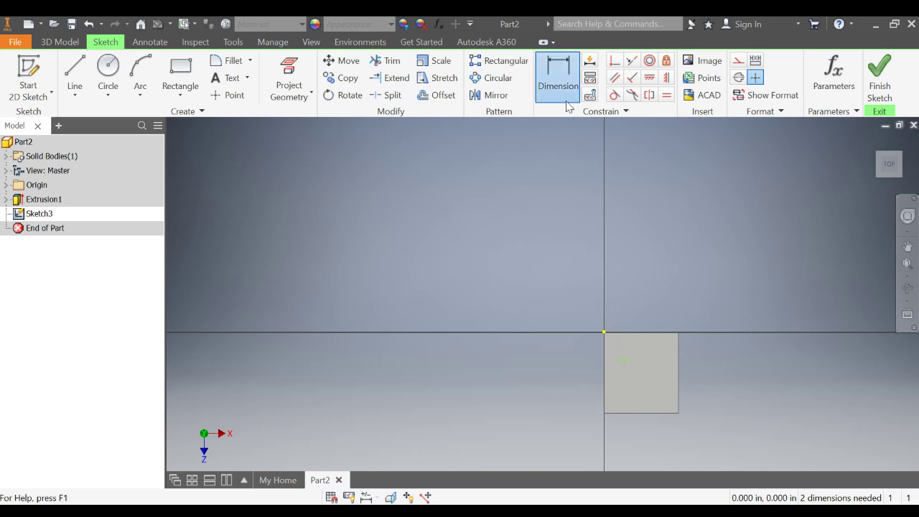
{"action": "left_click", "coordinate": [624, 360]}
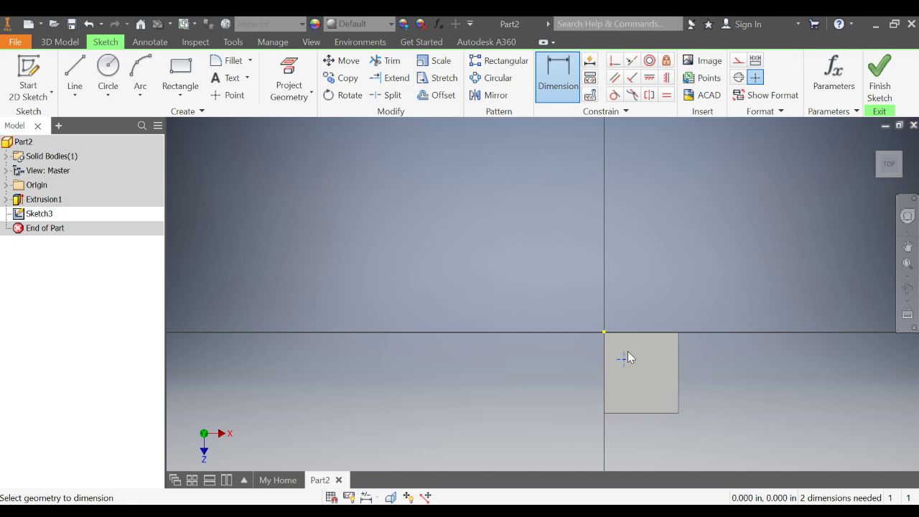
{"action": "left_click", "coordinate": [636, 333]}
{"action": "left_click", "coordinate": [762, 356]}
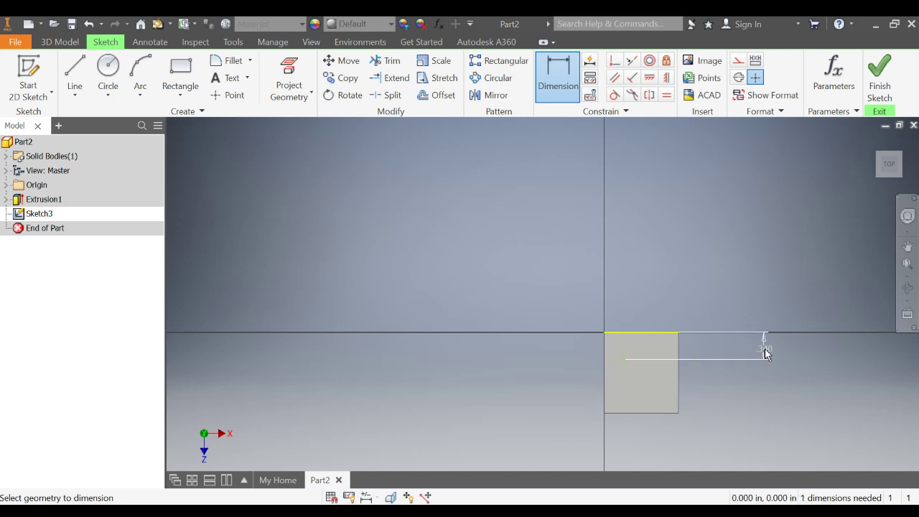
{"action": "type", "text": ".3"}
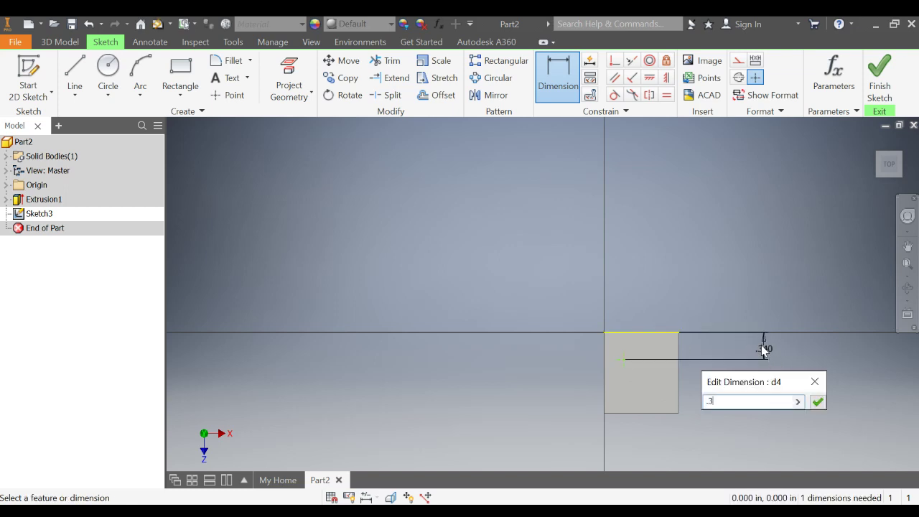
{"action": "key", "text": "Return"}
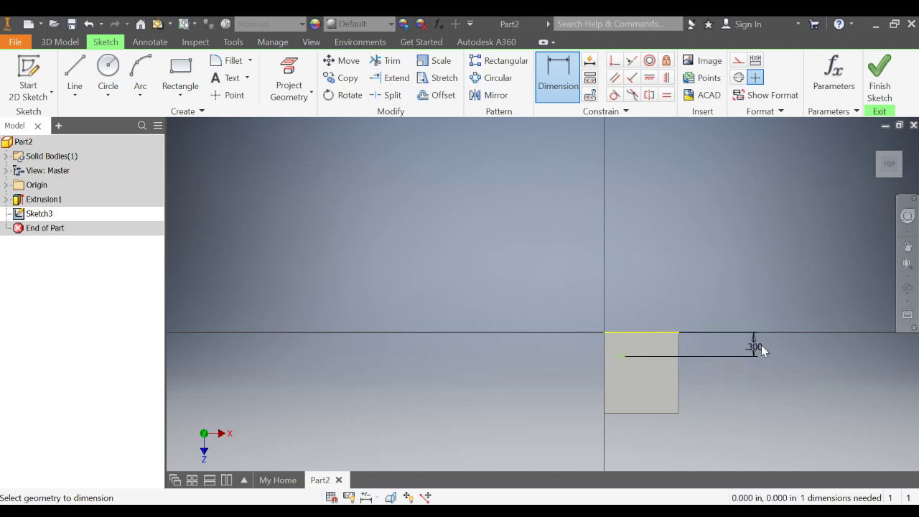
Dimension the center point .500 from the left edge and pan the sketch into view
{"action": "left_click", "coordinate": [605, 362]}
{"action": "left_click", "coordinate": [624, 357]}
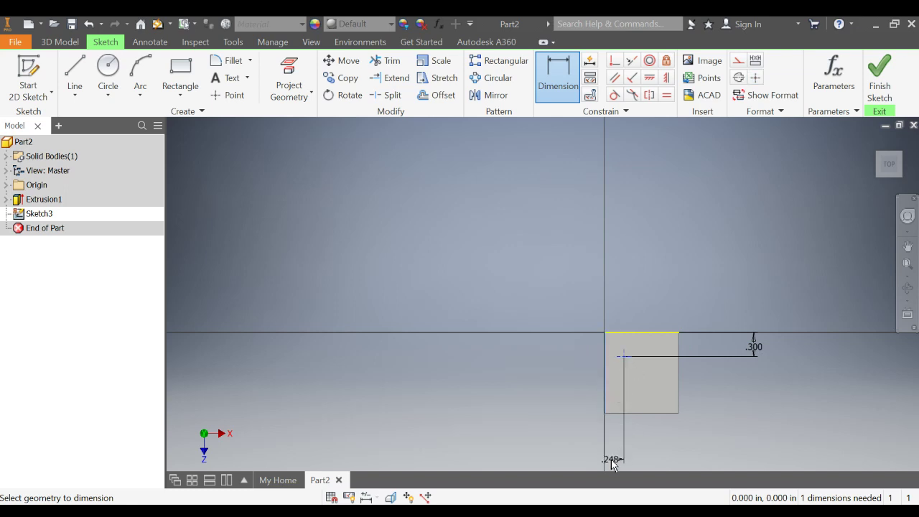
{"action": "left_click", "coordinate": [615, 459]}
{"action": "type", "text": ".5"}
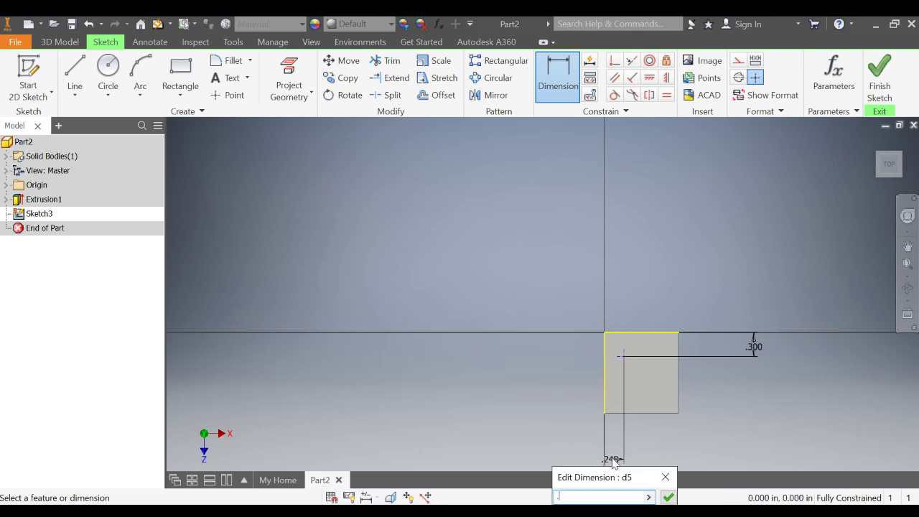
{"action": "key", "text": "Return"}
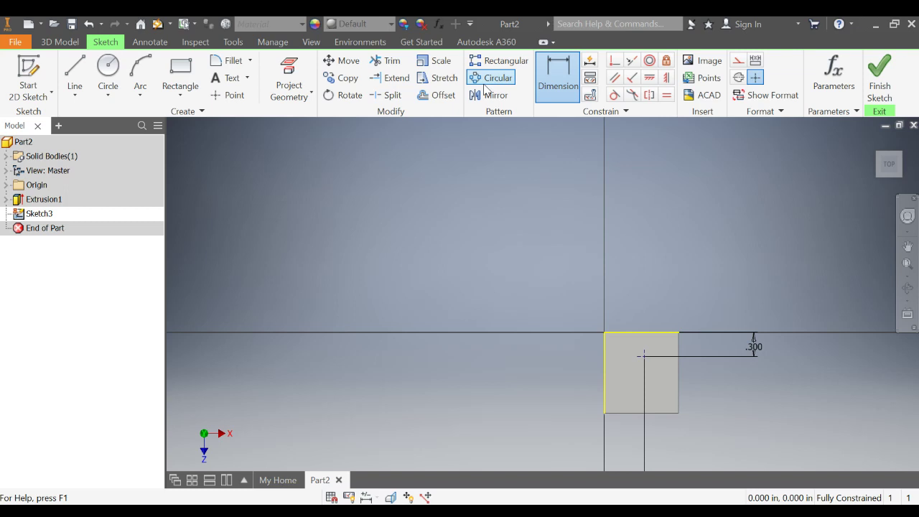
{"action": "key", "text": "Escape"}
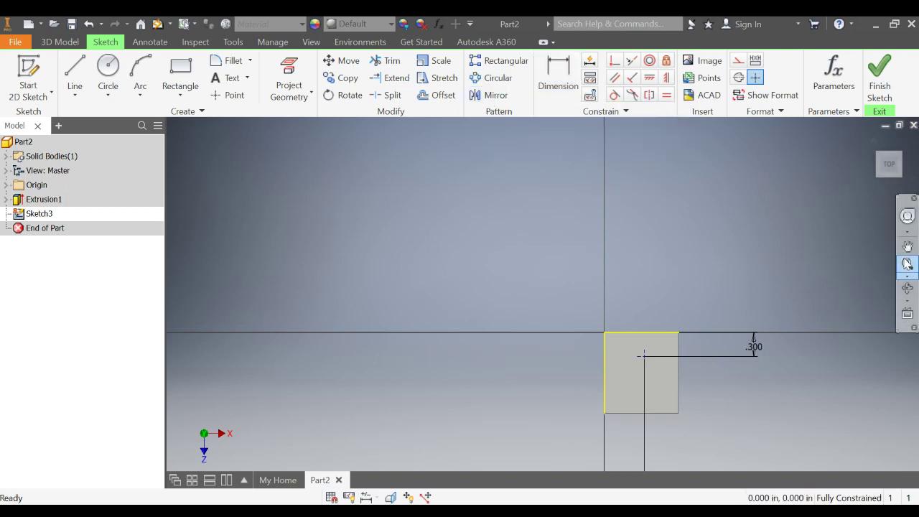
{"action": "left_click", "coordinate": [908, 247]}
{"action": "left_click_drag", "start_coordinate": [718, 338], "coordinate": [763, 191]}
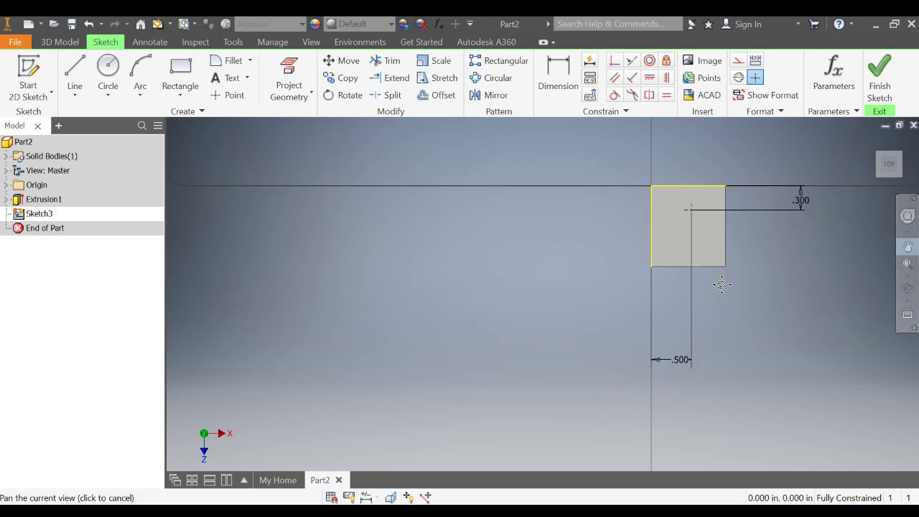
{"action": "key", "text": "Escape"}
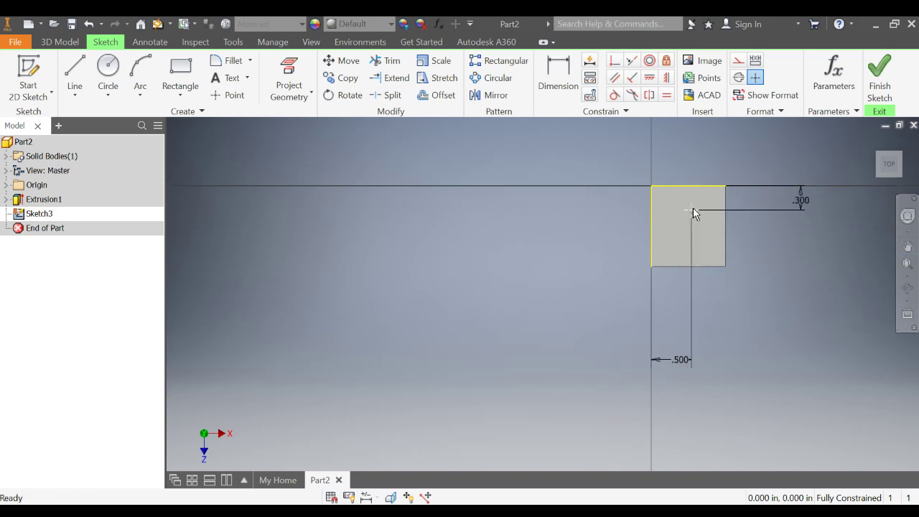
Finish Sketch3, reopen it to add more points, finish again, and start a Hole feature
{"action": "left_click", "coordinate": [886, 92]}
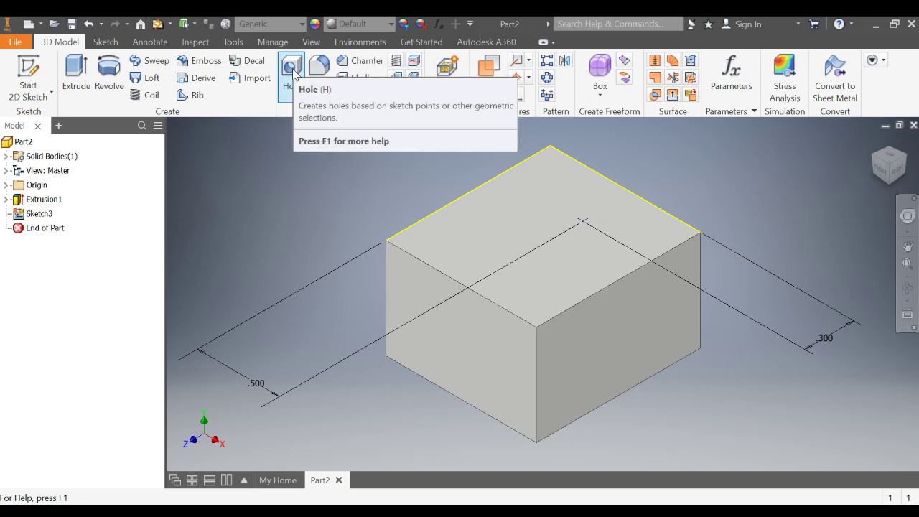
{"action": "double_click", "coordinate": [36, 214]}
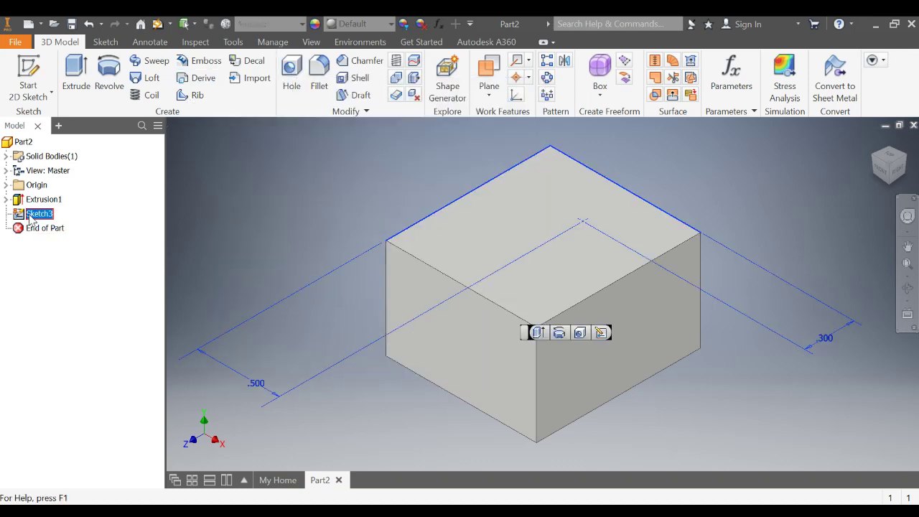
{"action": "left_click", "coordinate": [228, 95]}
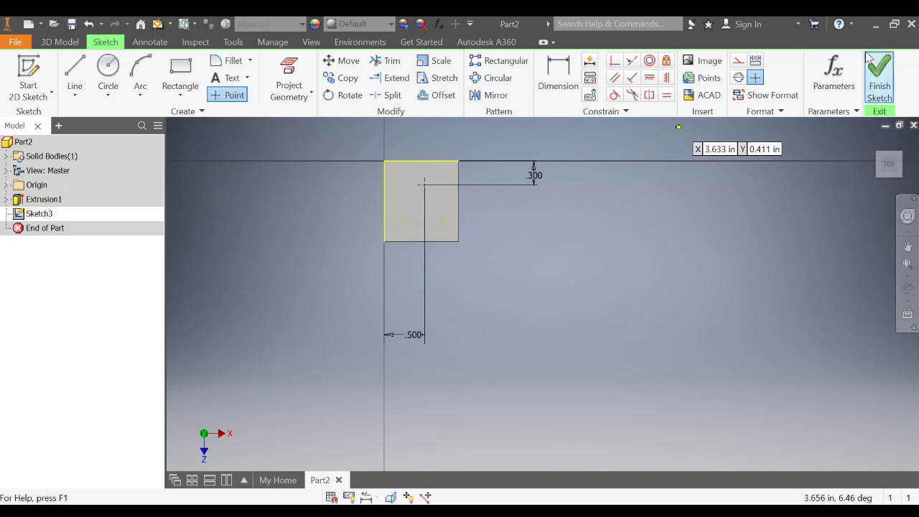
{"action": "left_click", "coordinate": [879, 79]}
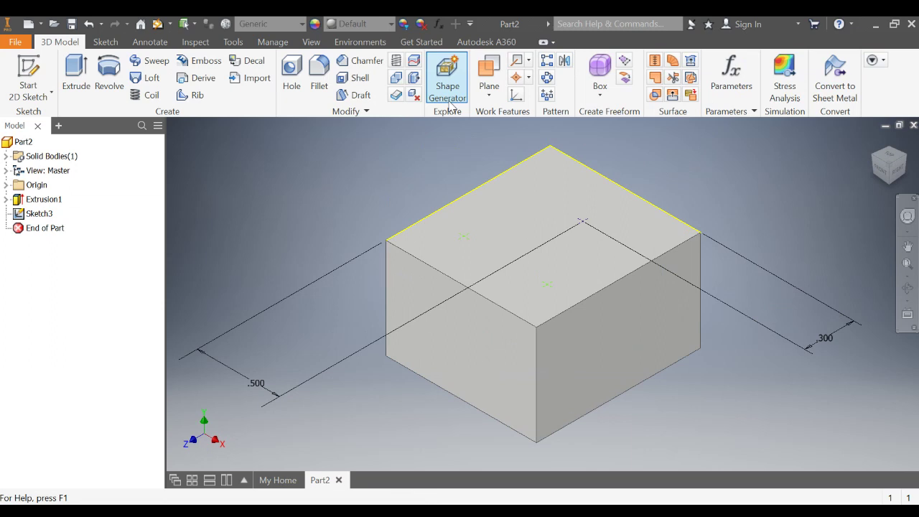
{"action": "left_click", "coordinate": [290, 72]}
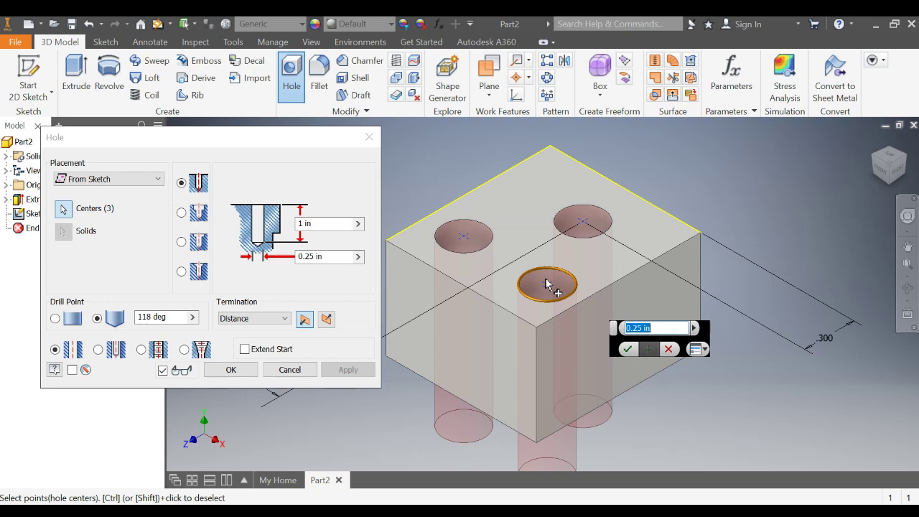
Deselect and reselect two hole centers, cancel the Hole, then restart it on one sketch point
{"action": "left_click", "coordinate": [465, 240], "text": "ctrl"}
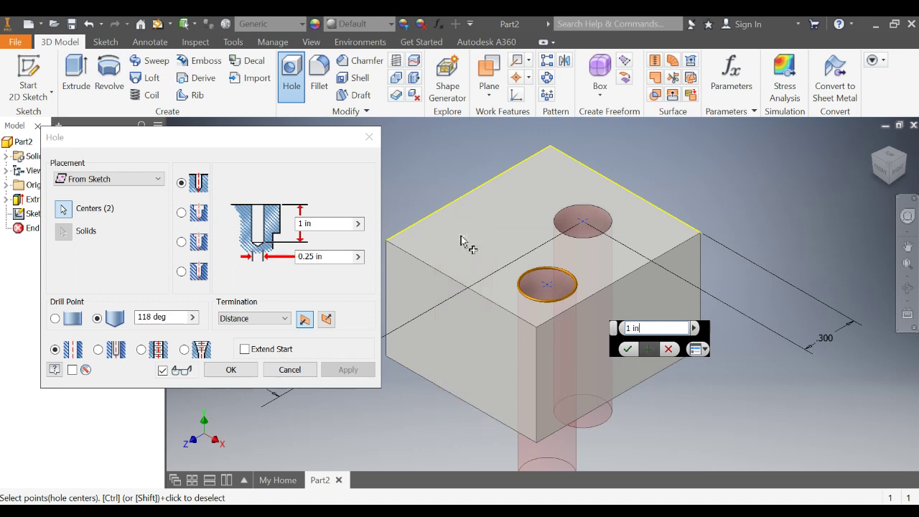
{"action": "left_click", "coordinate": [551, 287], "text": "ctrl"}
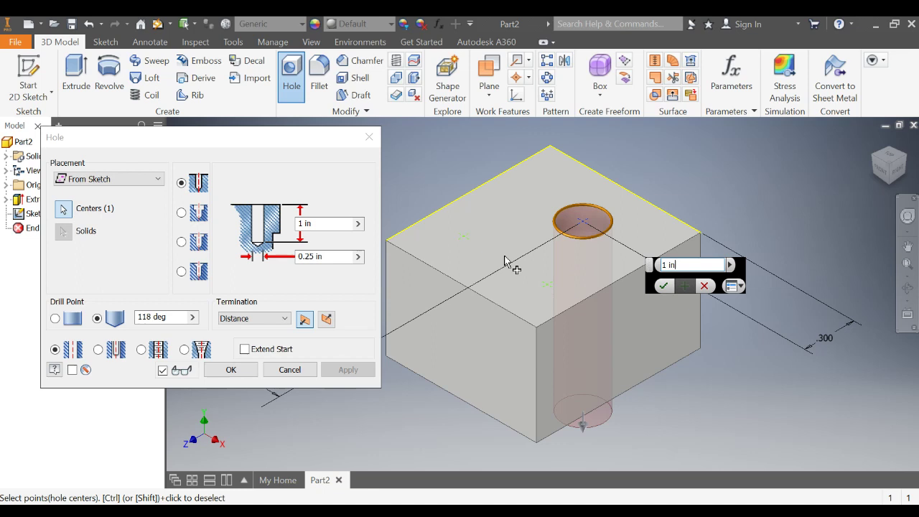
{"action": "left_click", "coordinate": [547, 288]}
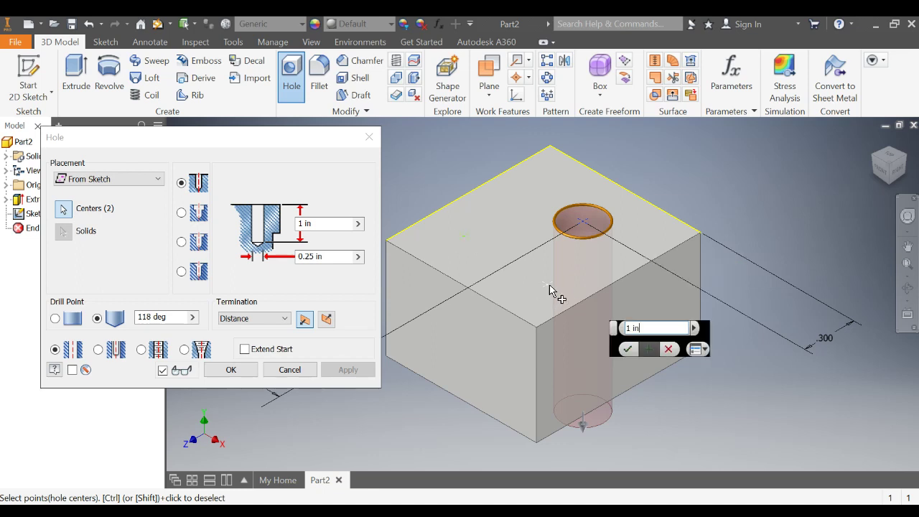
{"action": "left_click", "coordinate": [464, 237]}
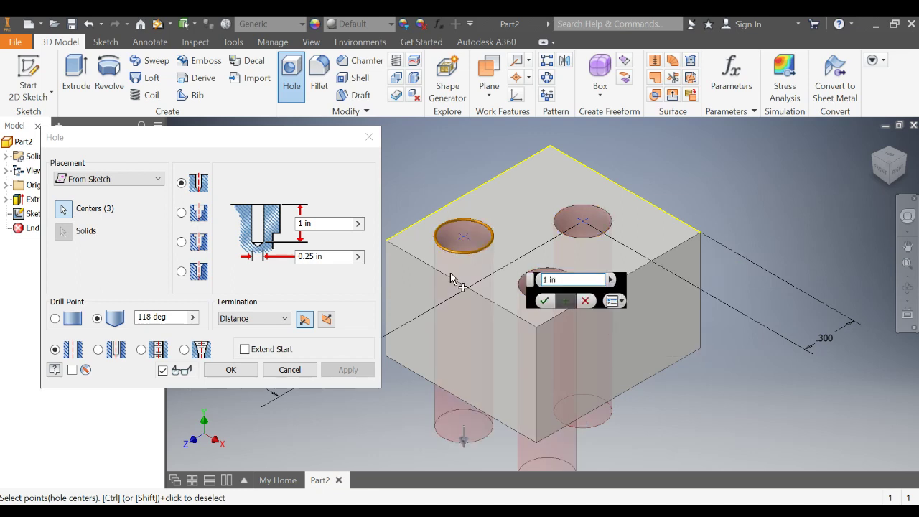
{"action": "left_click", "coordinate": [289, 370]}
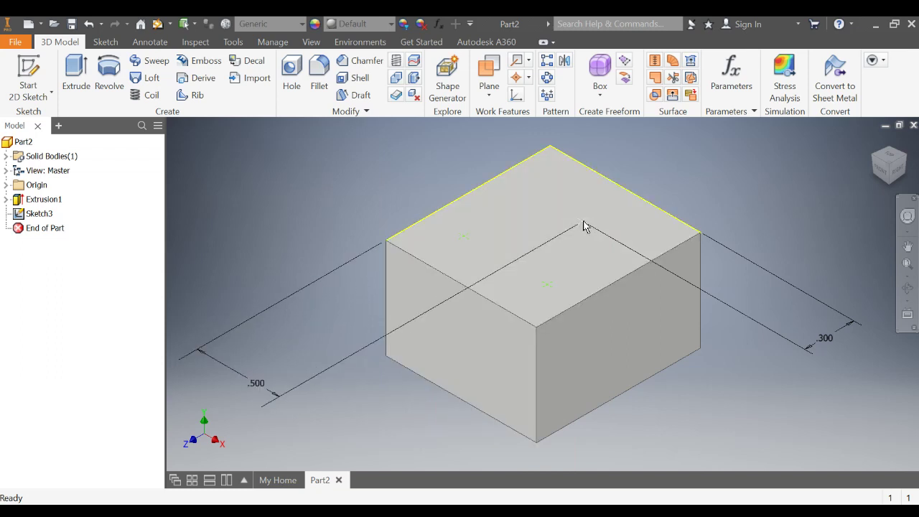
{"action": "left_click", "coordinate": [583, 222]}
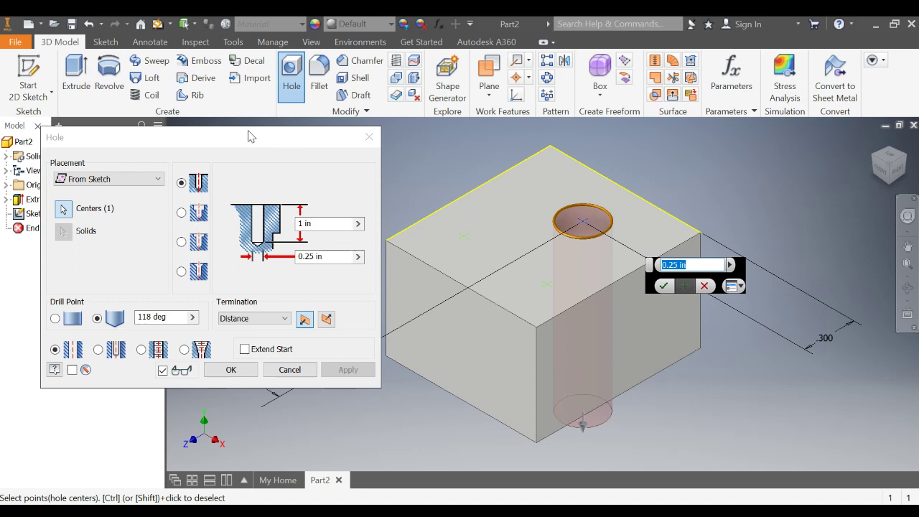
Move the Hole dialog aside and preview counterbore, spotface, then countersink hole types
{"action": "left_click_drag", "start_coordinate": [239, 138], "coordinate": [271, 61]}
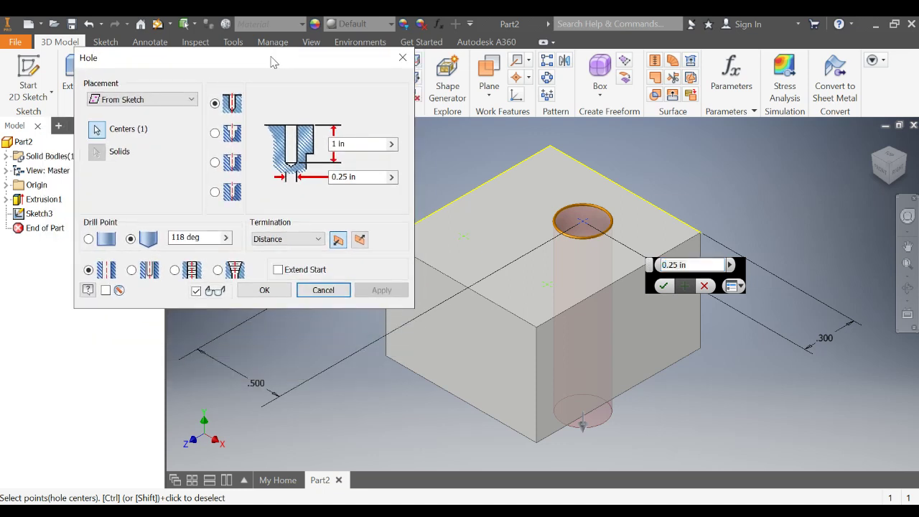
{"action": "left_click", "coordinate": [135, 100]}
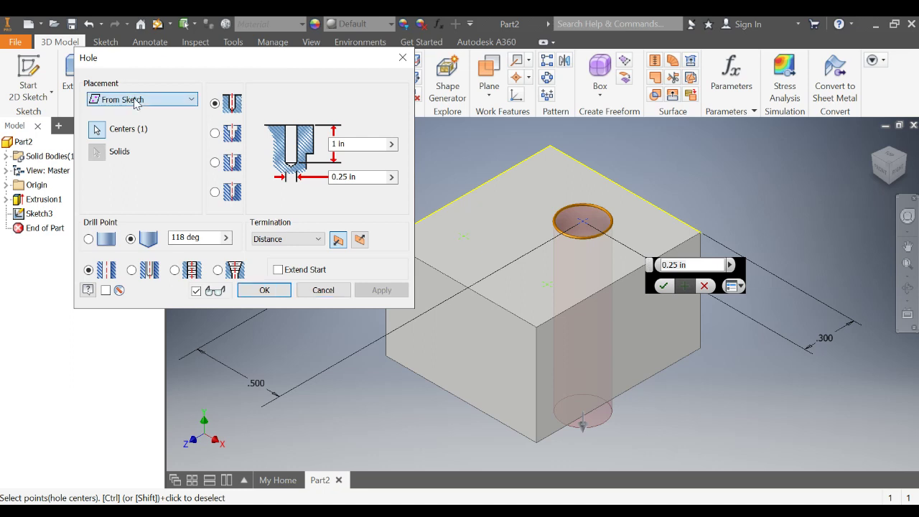
{"action": "left_click", "coordinate": [234, 135]}
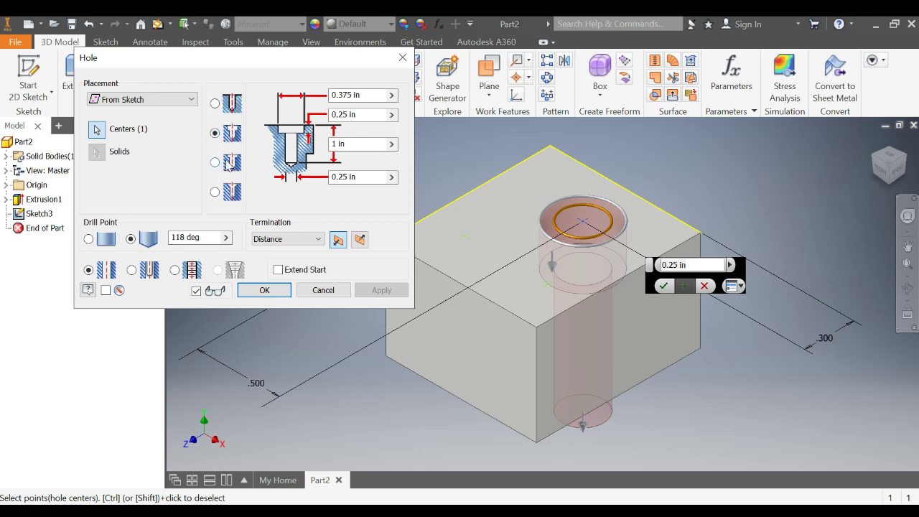
{"action": "left_click", "coordinate": [229, 165]}
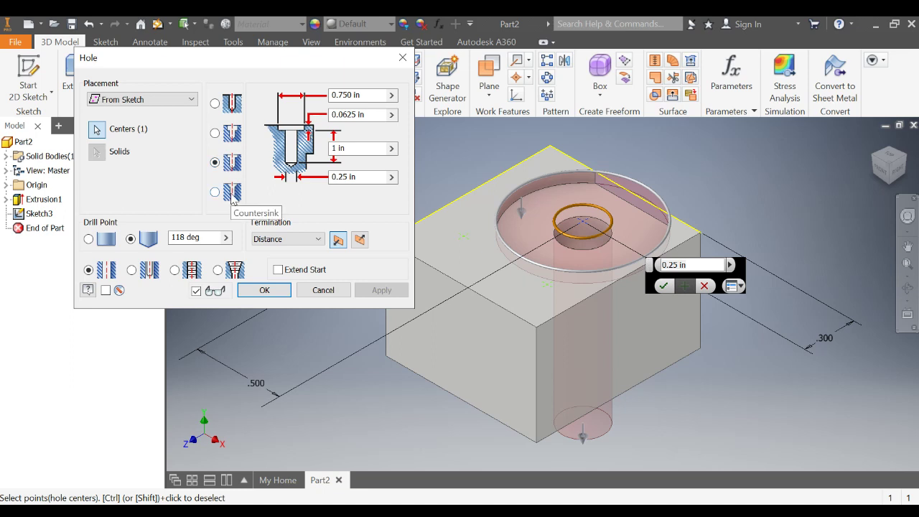
{"action": "left_click", "coordinate": [232, 192]}
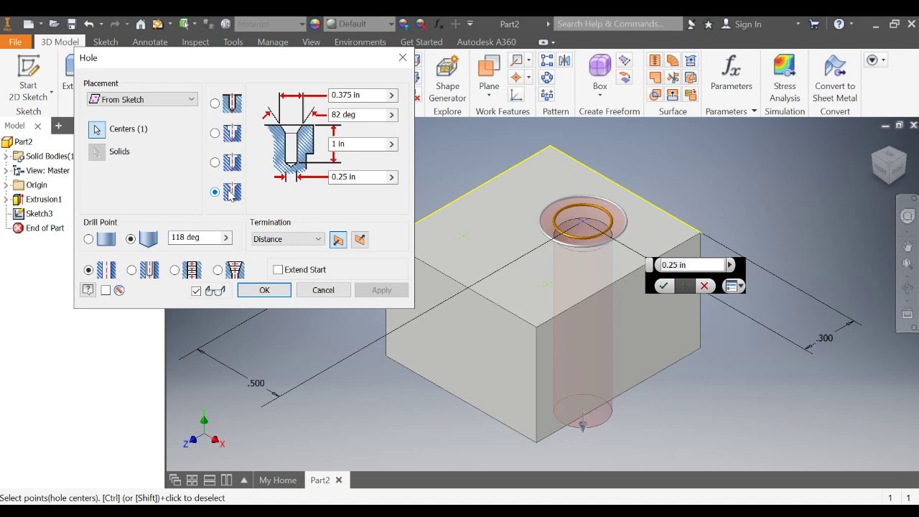
Return the hole to a simple Drill and toggle the drill point between Flat and Angle
{"action": "left_click", "coordinate": [231, 108]}
{"action": "left_click", "coordinate": [231, 137]}
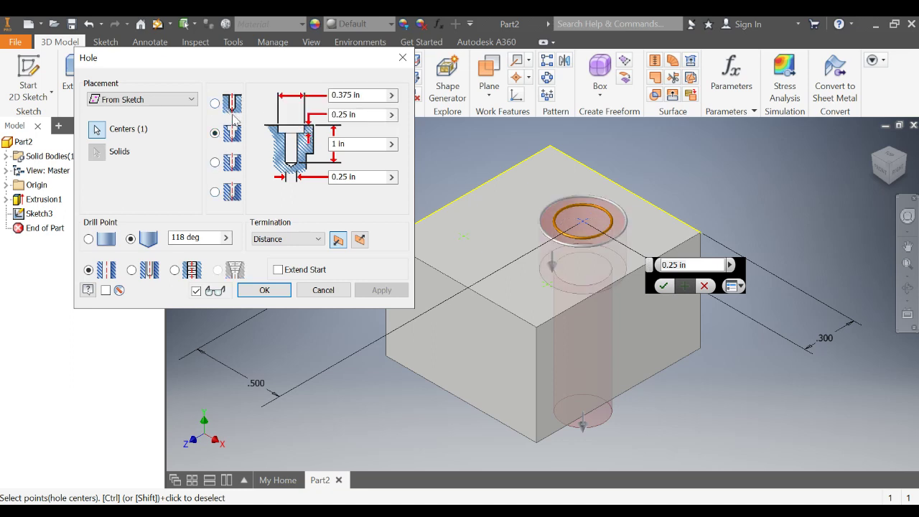
{"action": "left_click", "coordinate": [233, 106]}
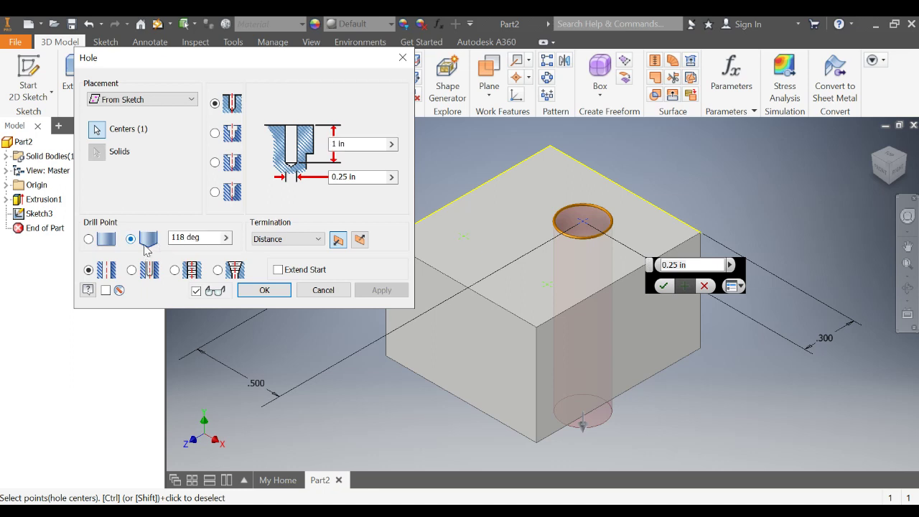
{"action": "left_click", "coordinate": [110, 244]}
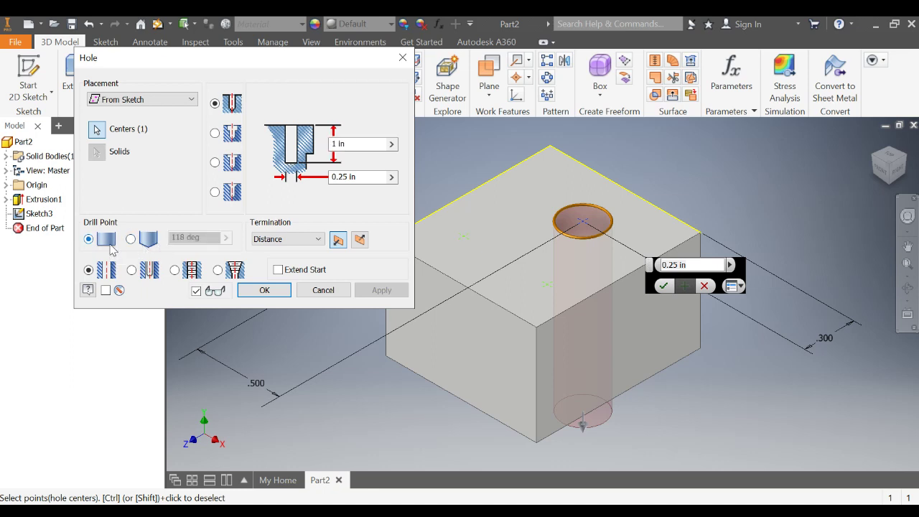
{"action": "left_click", "coordinate": [134, 240]}
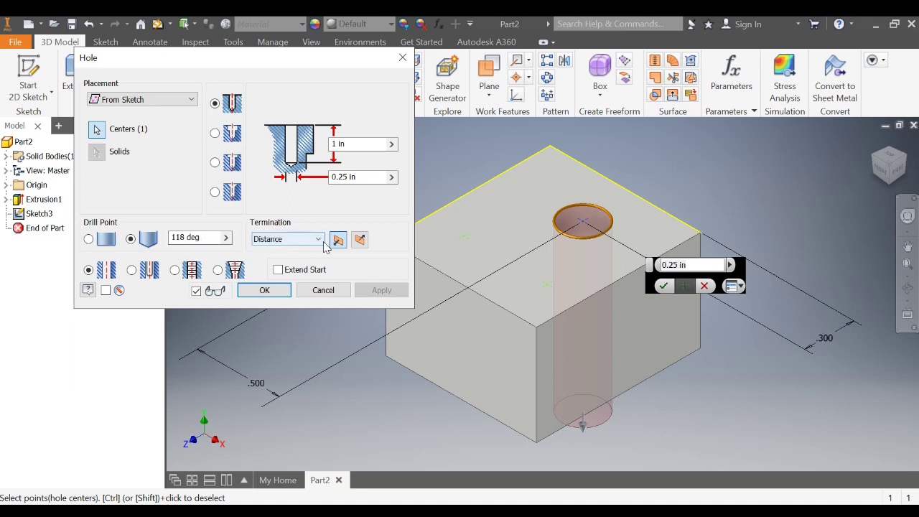
Try Through All termination, view the part from the right, then go back to Distance
{"action": "left_click", "coordinate": [288, 239]}
{"action": "left_click", "coordinate": [305, 260]}
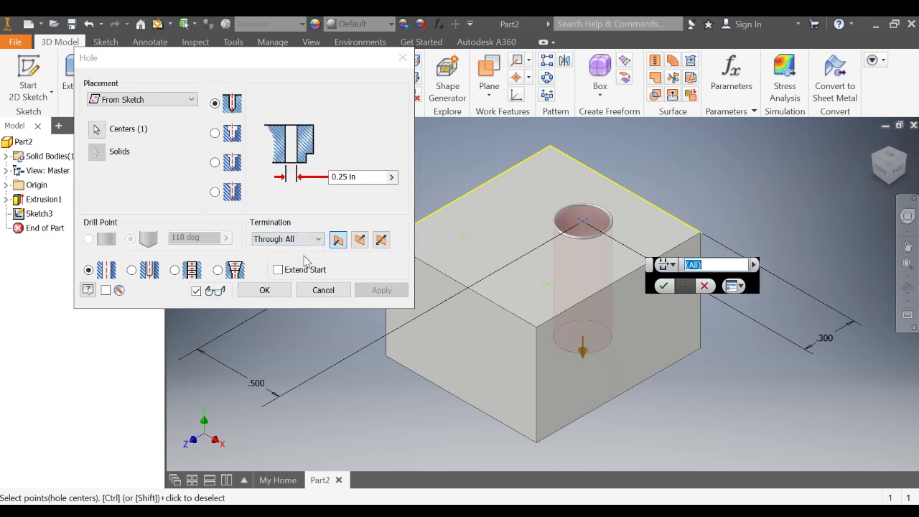
{"action": "left_click_drag", "start_coordinate": [891, 167], "coordinate": [834, 175]}
{"action": "scroll", "coordinate": [714, 382], "scroll_direction": "down", "scroll_amount": 3}
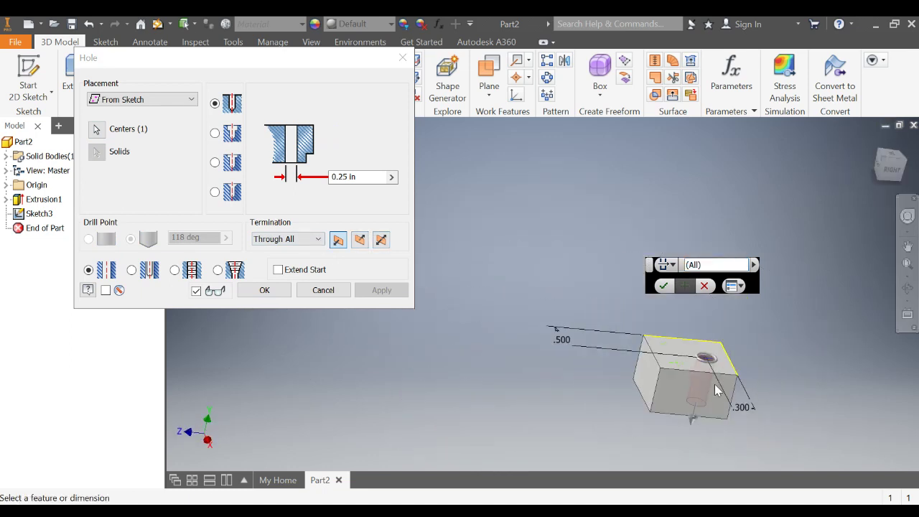
{"action": "left_click", "coordinate": [895, 175]}
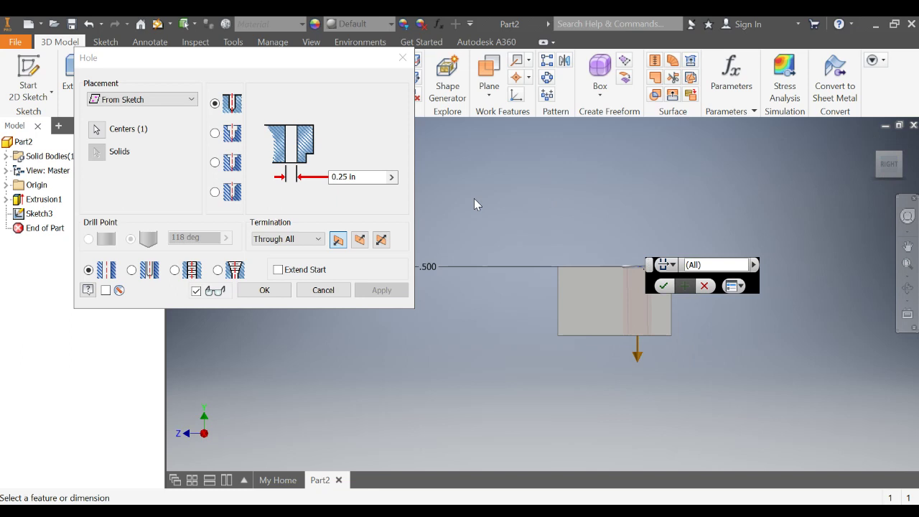
{"action": "left_click", "coordinate": [314, 239]}
{"action": "left_click", "coordinate": [302, 252]}
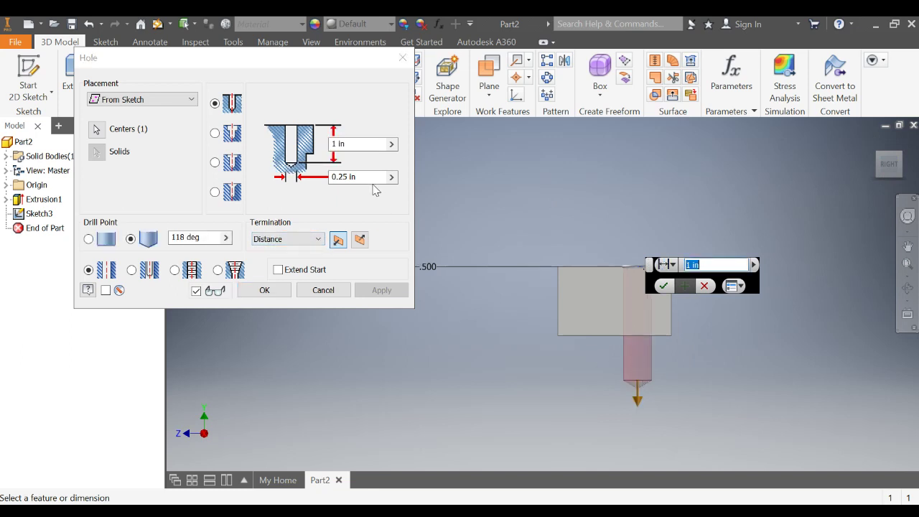
Set the hole to 0.25 in diameter and 0.1 in depth, then create Hole1
{"action": "left_click", "coordinate": [342, 176]}
{"action": "double_click", "coordinate": [350, 176]}
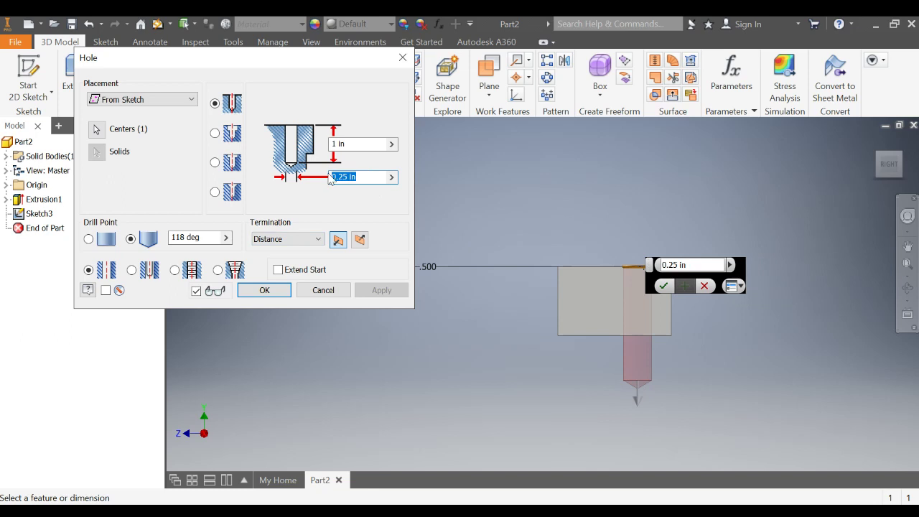
{"action": "key", "text": "BackSpace"}
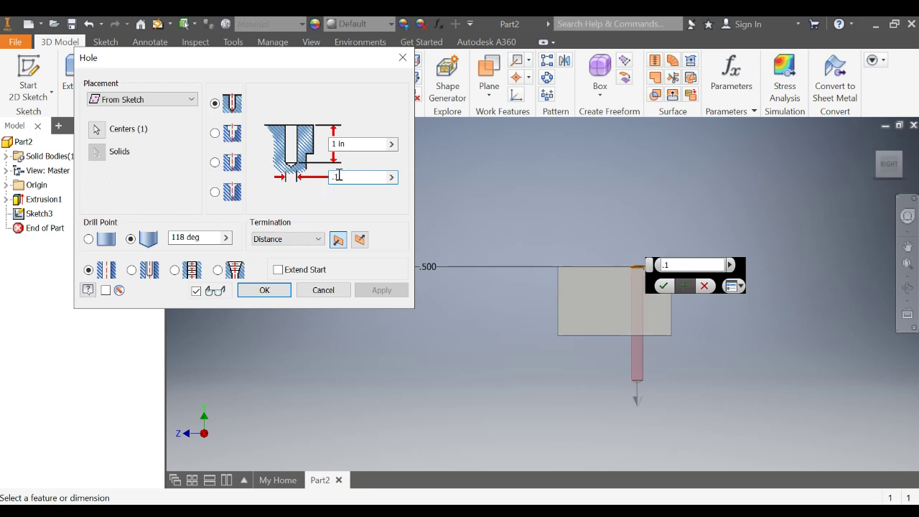
{"action": "left_click_drag", "start_coordinate": [357, 180], "coordinate": [312, 172]}
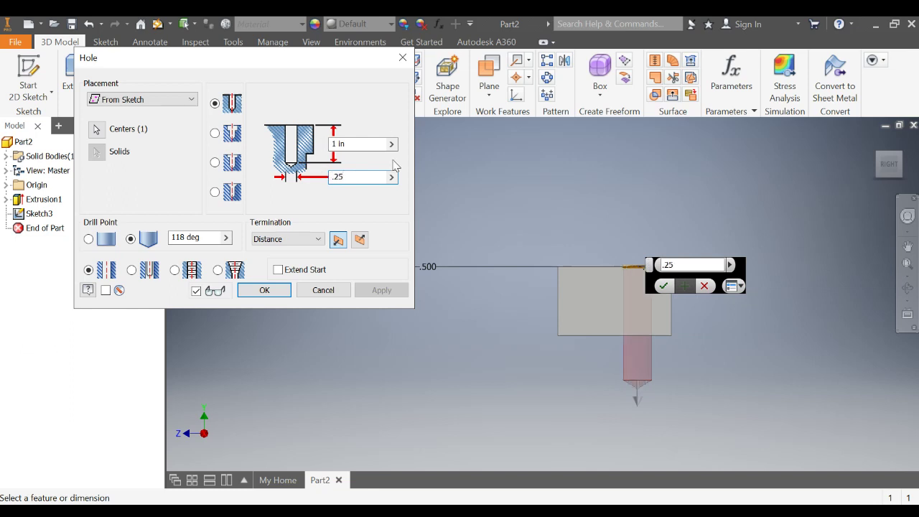
{"action": "double_click", "coordinate": [338, 143]}
{"action": "type", "text": ".1"}
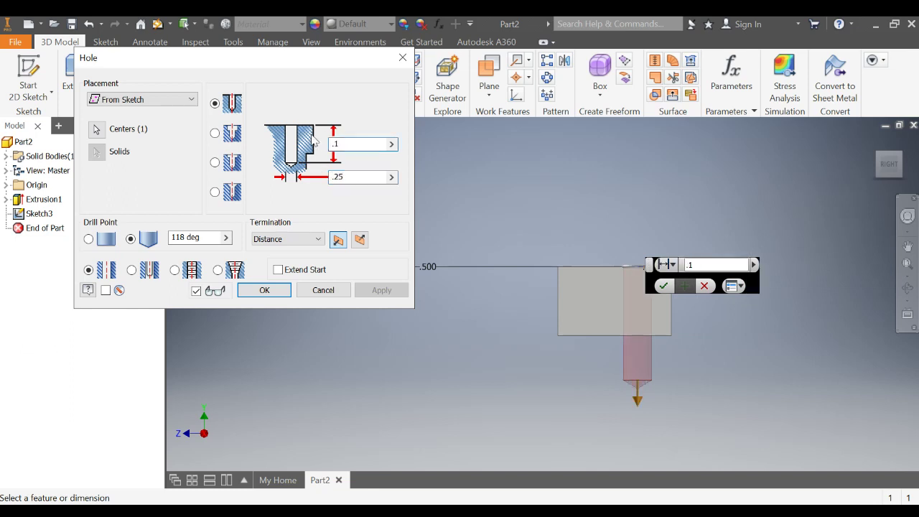
{"action": "scroll", "coordinate": [664, 314], "scroll_direction": "down", "scroll_amount": 2}
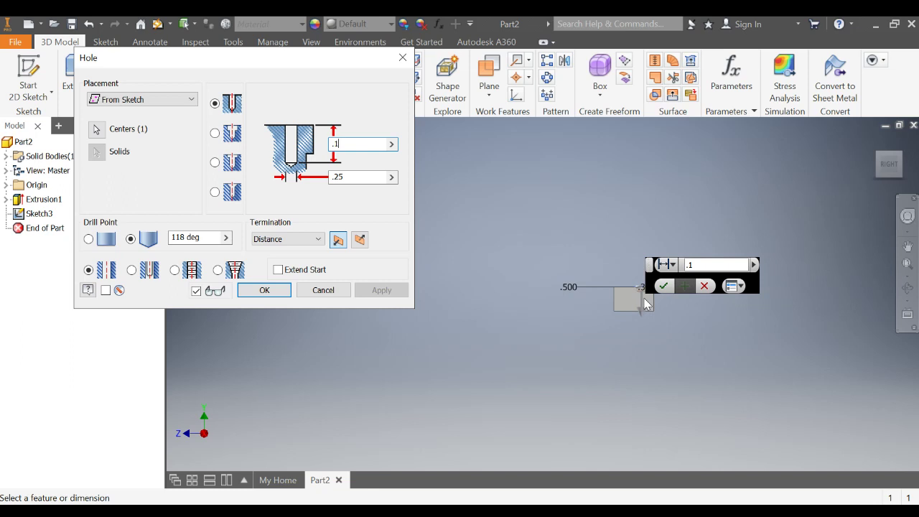
{"action": "scroll", "coordinate": [646, 266], "scroll_direction": "up", "scroll_amount": 5}
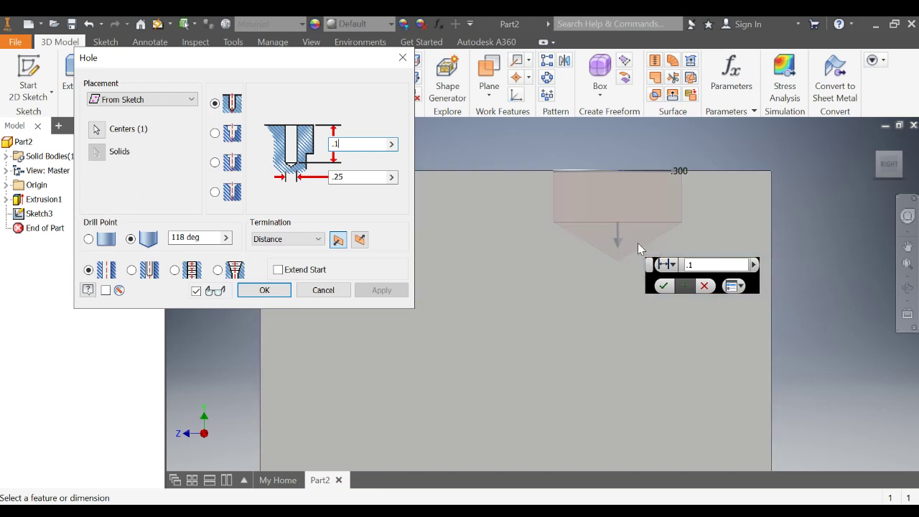
{"action": "left_click", "coordinate": [664, 286]}
{"action": "left_click_drag", "start_coordinate": [879, 155], "coordinate": [845, 213]}
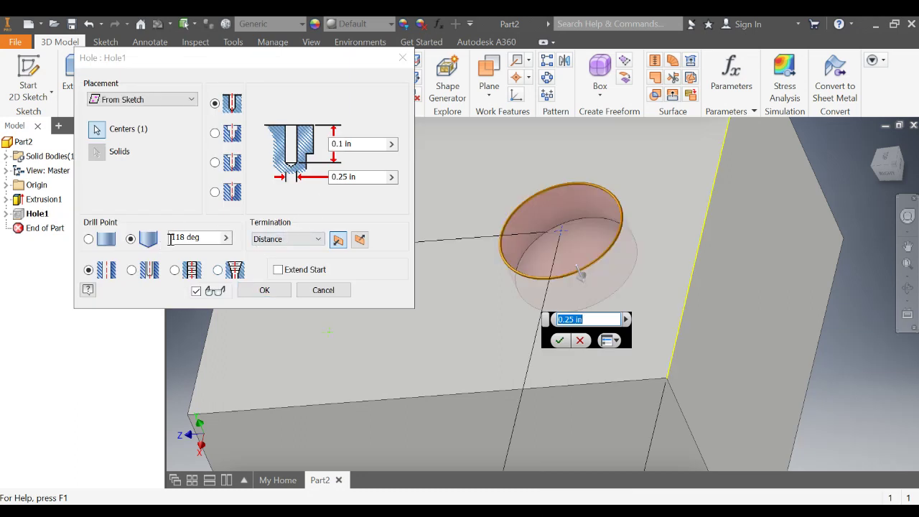
Give Hole1 a flat drill point and change its depth to 0.3 in
{"action": "left_click", "coordinate": [88, 239]}
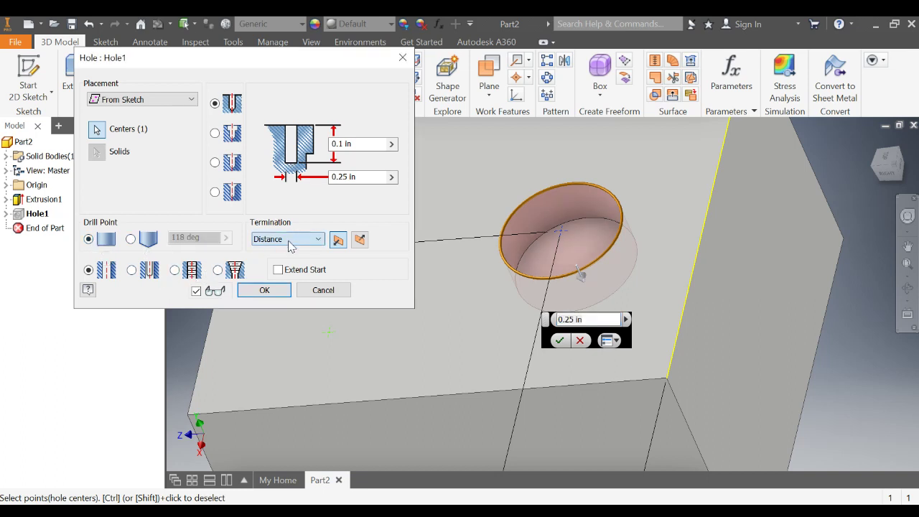
{"action": "double_click", "coordinate": [370, 142]}
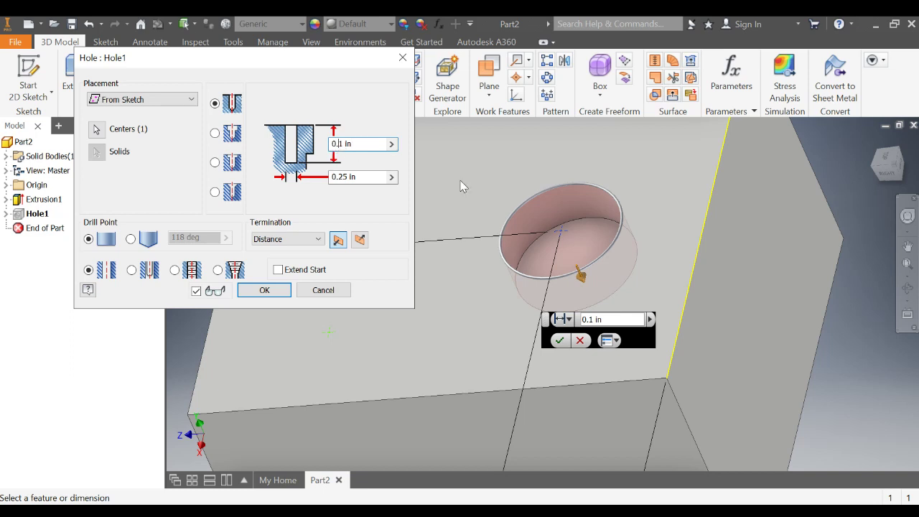
{"action": "key", "text": "Delete"}
{"action": "type", "text": "3"}
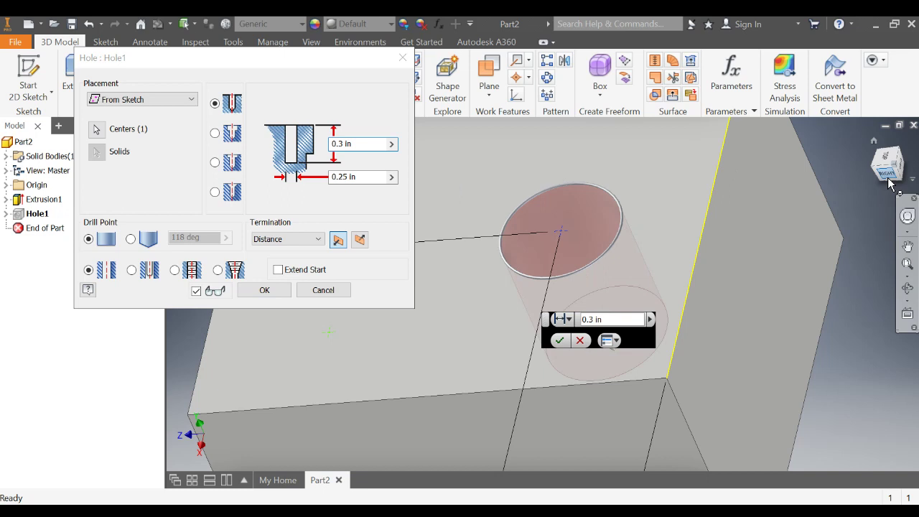
{"action": "left_click_drag", "start_coordinate": [887, 168], "coordinate": [674, 187]}
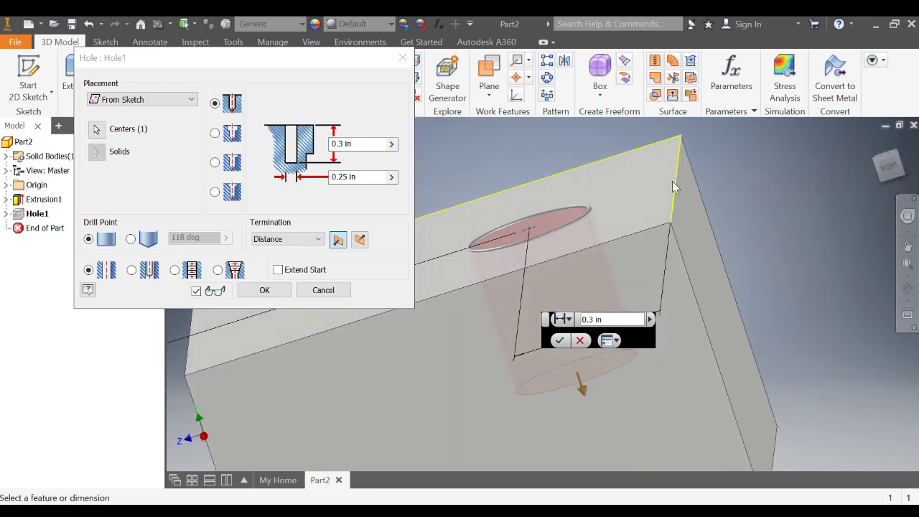
{"action": "left_click", "coordinate": [342, 178]}
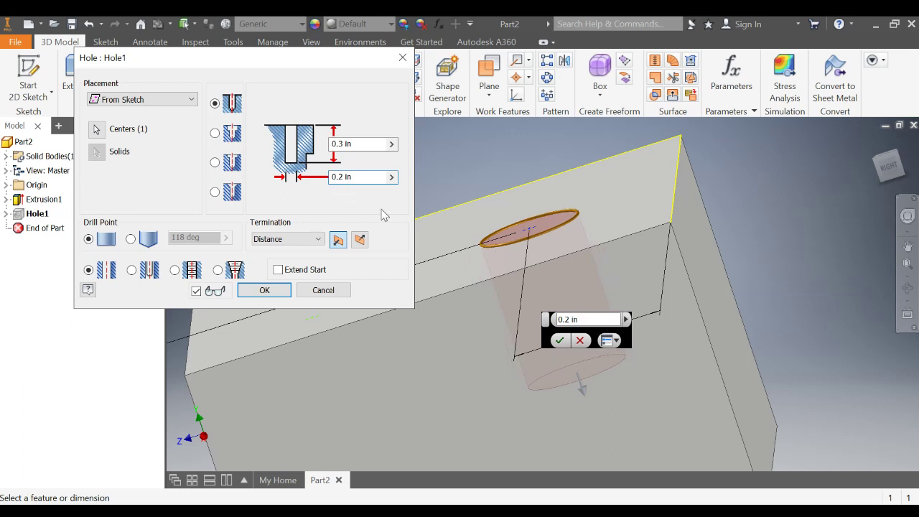
Switch Hole1 to a counterbore 0.05 in deep and 0.3 in in diameter
{"action": "left_click", "coordinate": [216, 134]}
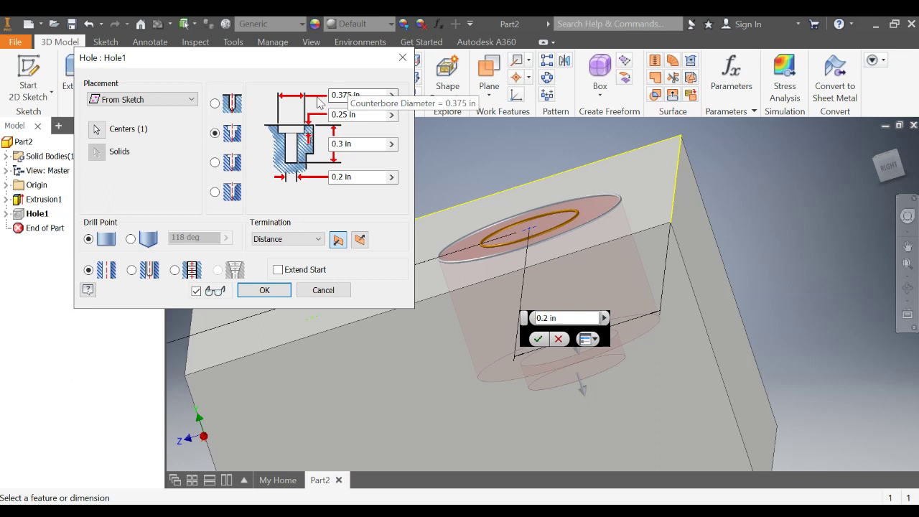
{"action": "left_click", "coordinate": [358, 113]}
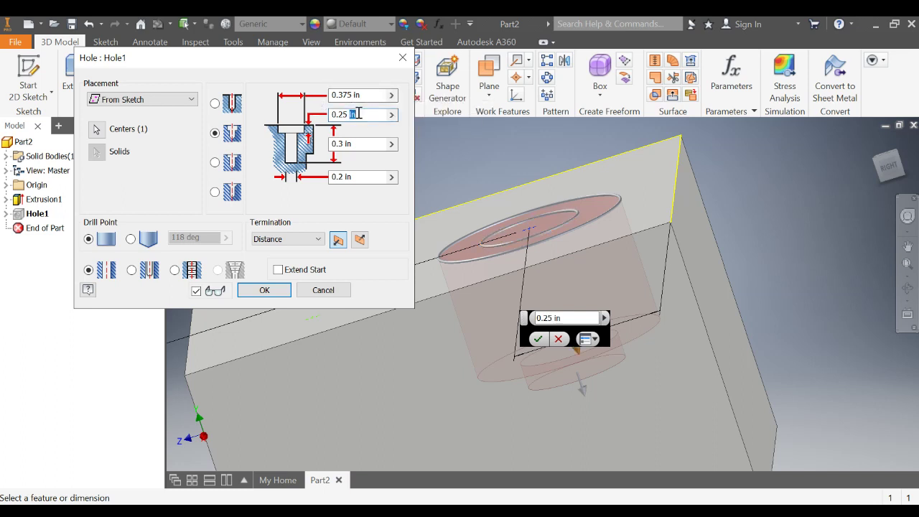
{"action": "left_click_drag", "start_coordinate": [368, 115], "coordinate": [332, 117]}
{"action": "type", "text": ".05"}
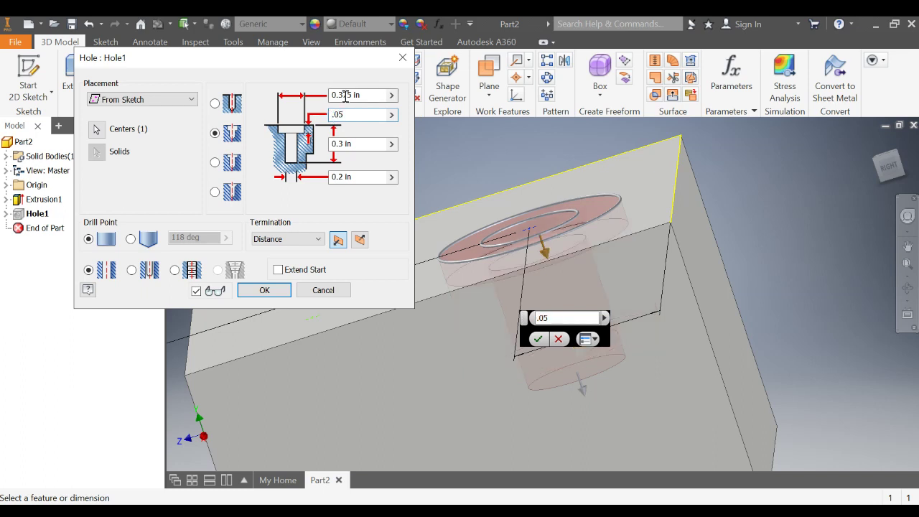
{"action": "left_click", "coordinate": [363, 98]}
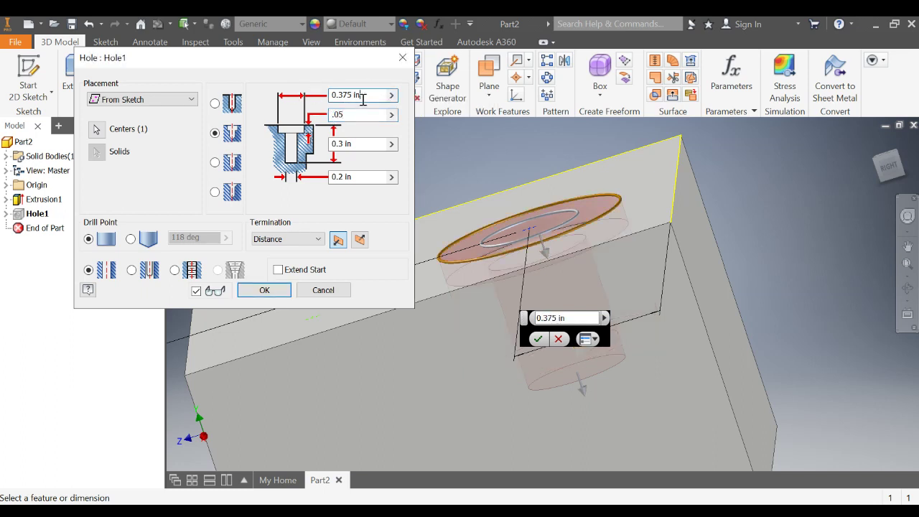
{"action": "double_click", "coordinate": [354, 96]}
{"action": "type", "text": "."}
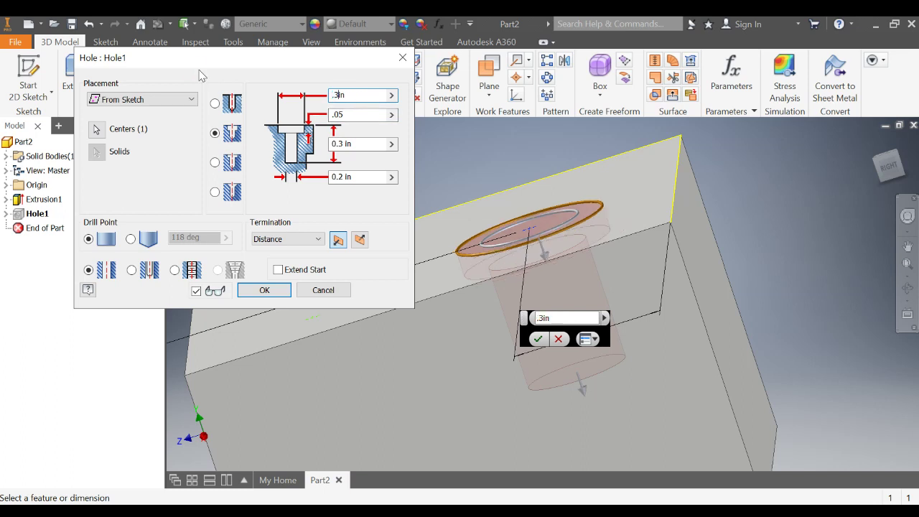
Change Hole1 to a countersink with an 80° angle and apply it
{"action": "left_click", "coordinate": [228, 168]}
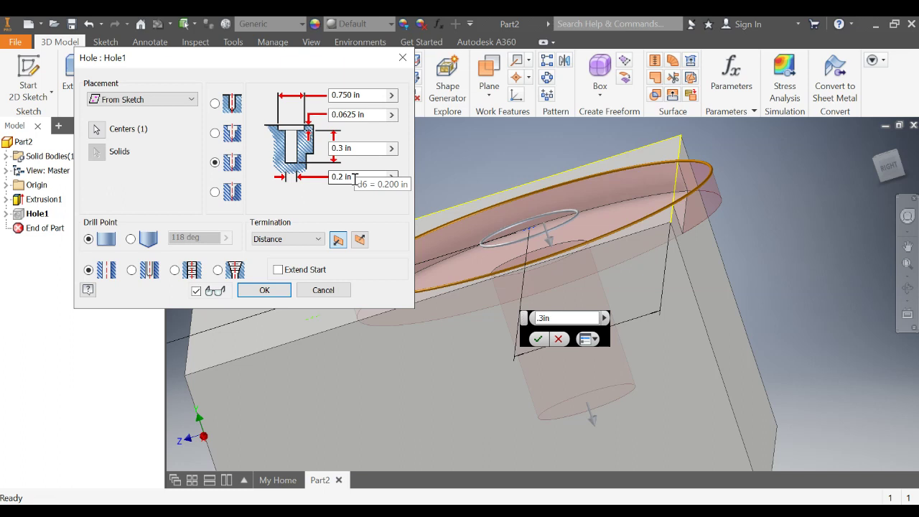
{"action": "left_click", "coordinate": [215, 192]}
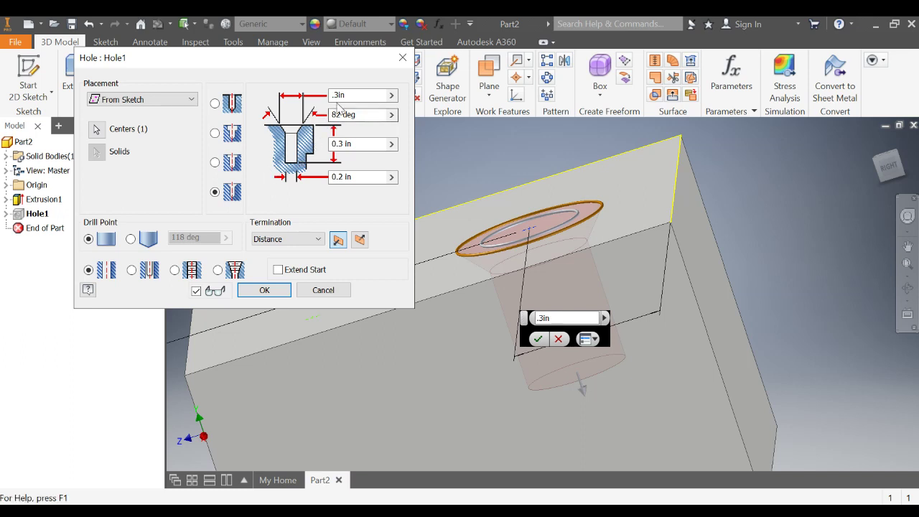
{"action": "left_click", "coordinate": [384, 94]}
{"action": "double_click", "coordinate": [372, 96]}
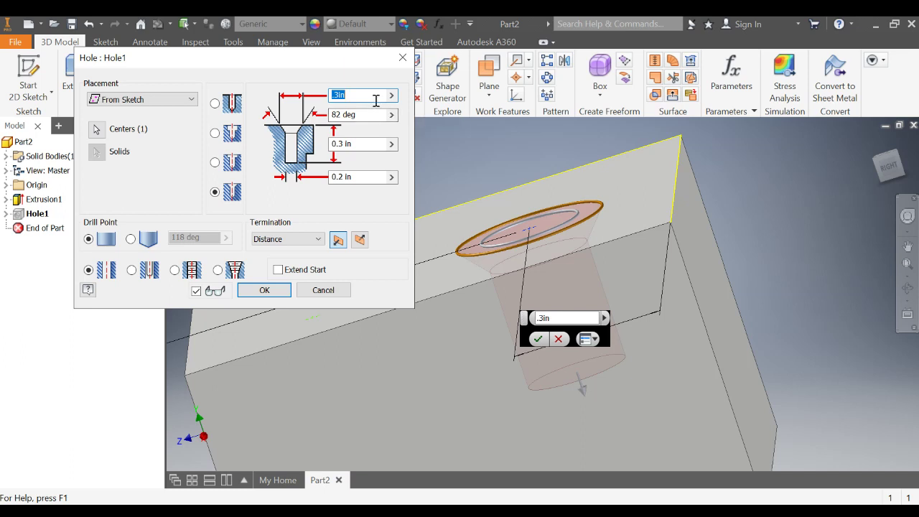
{"action": "left_click", "coordinate": [375, 95]}
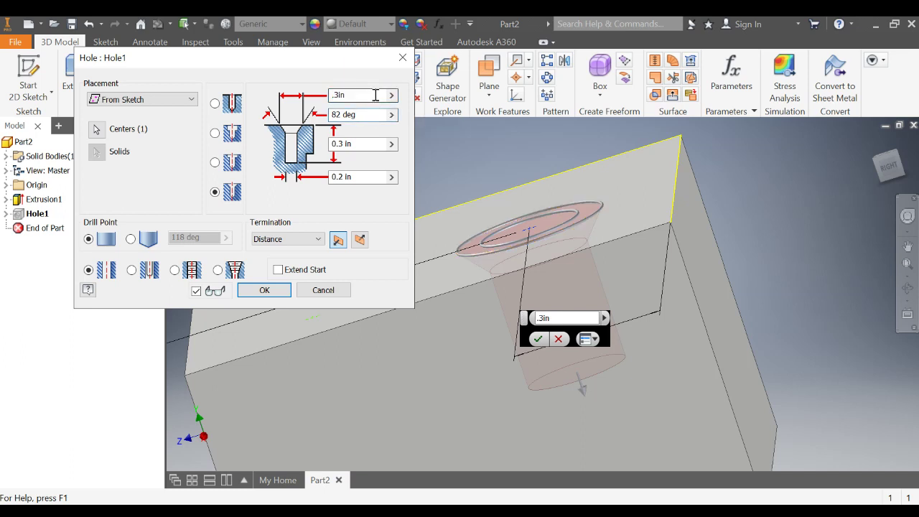
{"action": "key", "text": "Tab"}
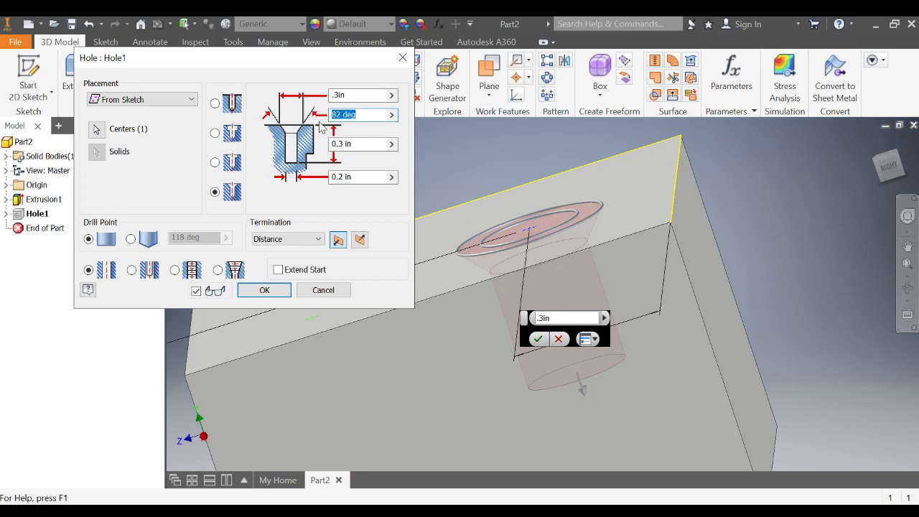
{"action": "type", "text": "80"}
{"action": "key", "text": "Return"}
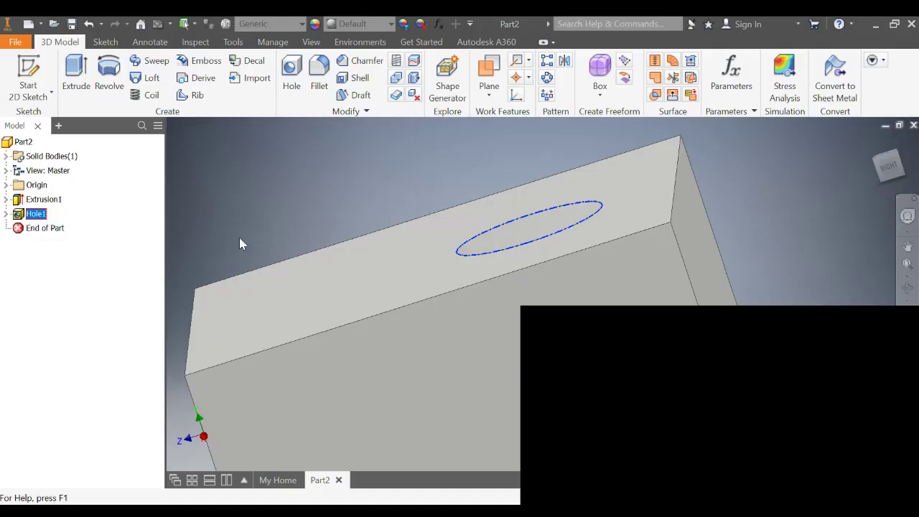
Reopen Hole1 for editing and change the countersink diameter to 0.5 in
{"action": "left_click", "coordinate": [373, 117]}
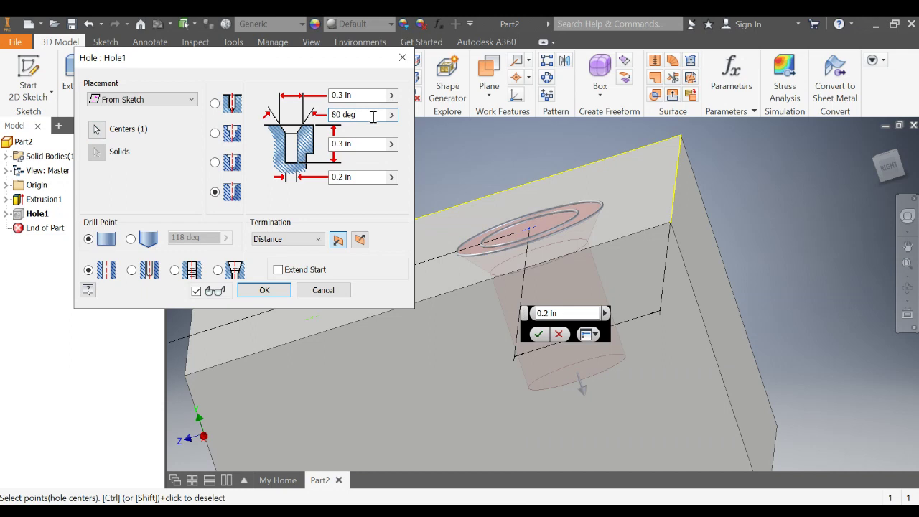
{"action": "left_click", "coordinate": [343, 96]}
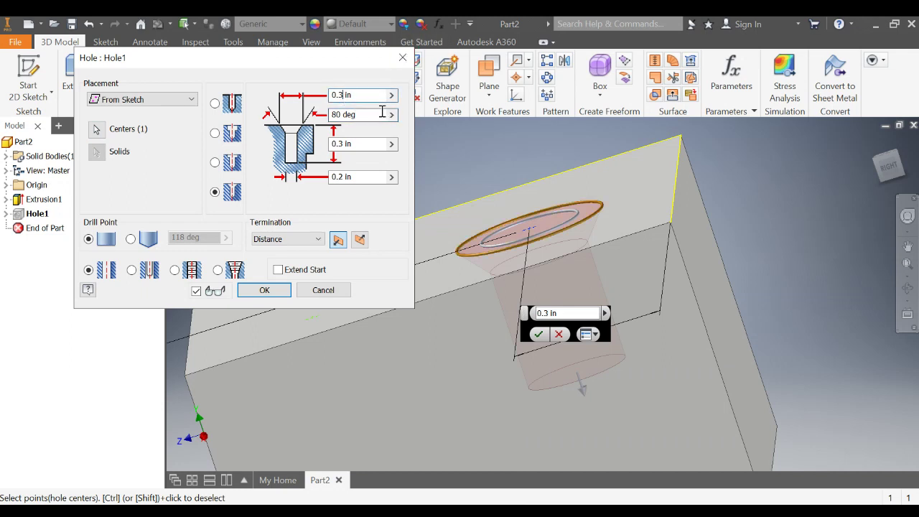
{"action": "key", "text": "BackSpace"}
{"action": "type", "text": "1"}
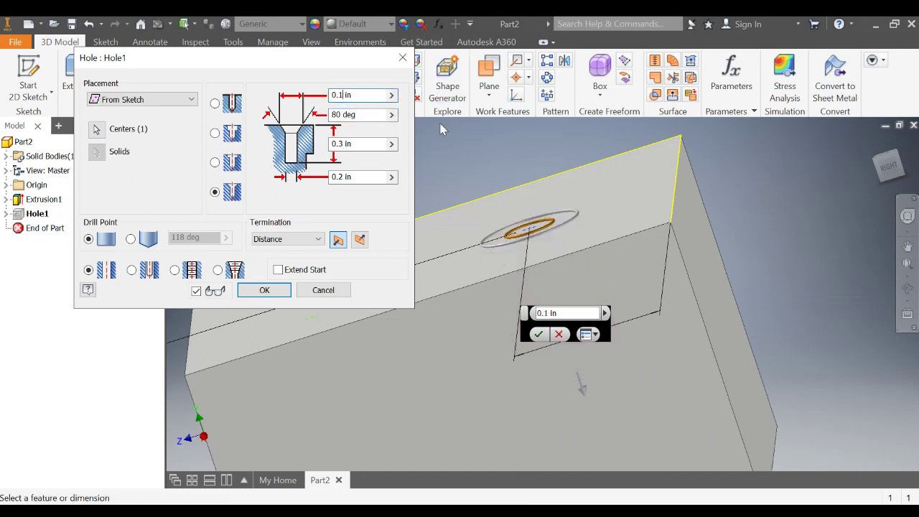
{"action": "key", "text": "BackSpace"}
{"action": "type", "text": "5"}
{"action": "left_click", "coordinate": [360, 147]}
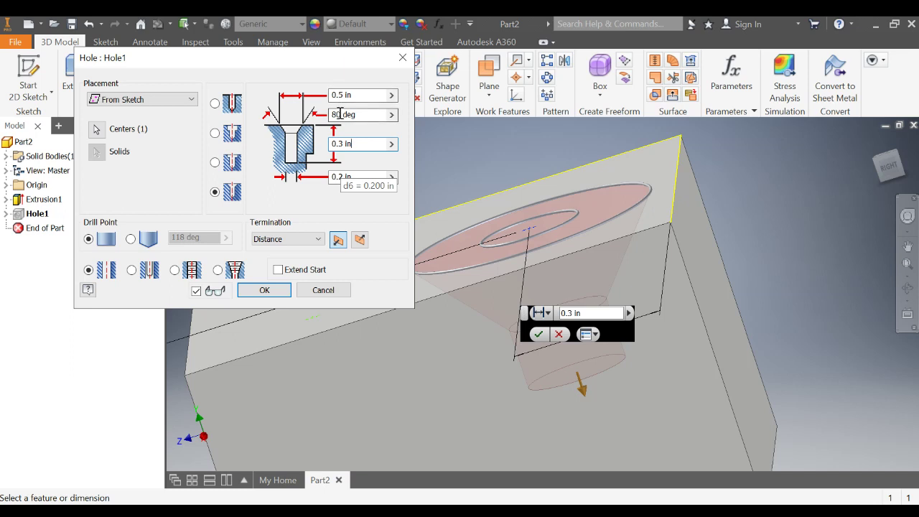
Give the hole an angled 118 deg drill point instead of a flat one
{"action": "left_click", "coordinate": [130, 239]}
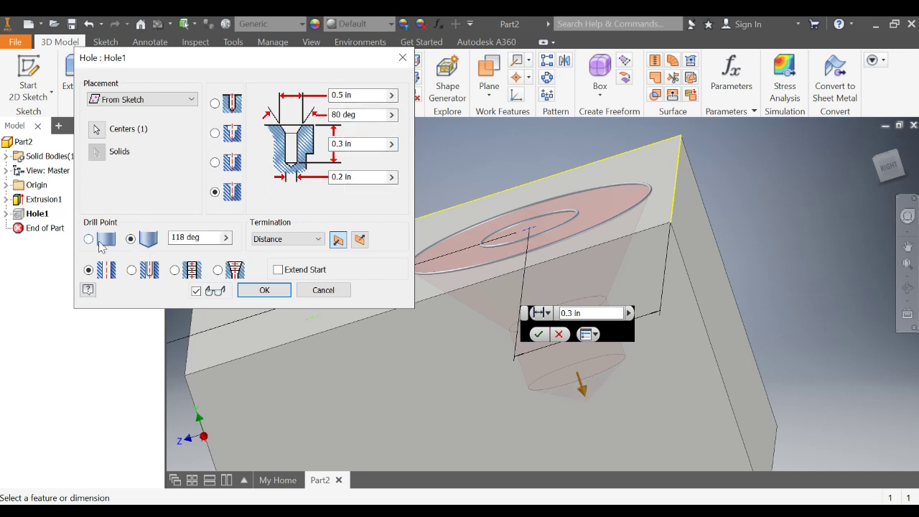
{"action": "left_click", "coordinate": [99, 242]}
{"action": "left_click", "coordinate": [134, 242]}
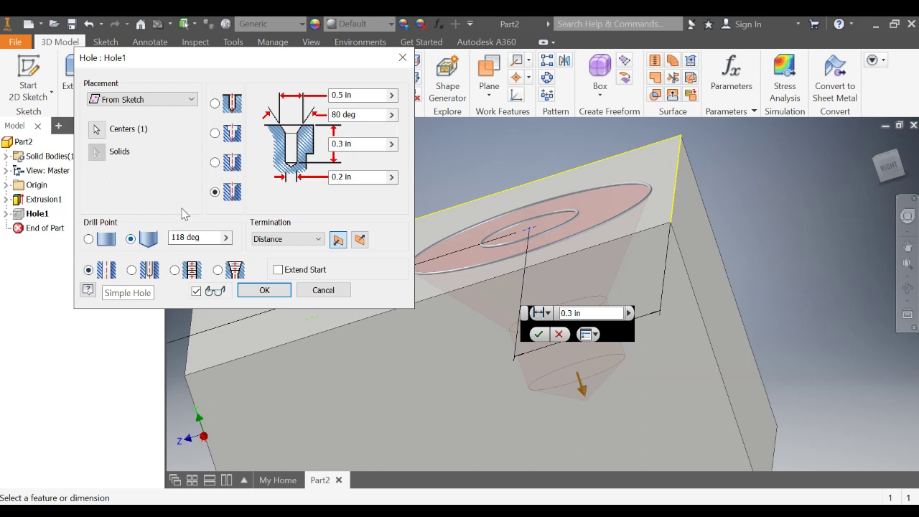
Make Hole1 a flat-bottomed simple hole, then a 0.070 in clearance hole for a #0 Flat Head Machine Screw
{"action": "left_click", "coordinate": [215, 103]}
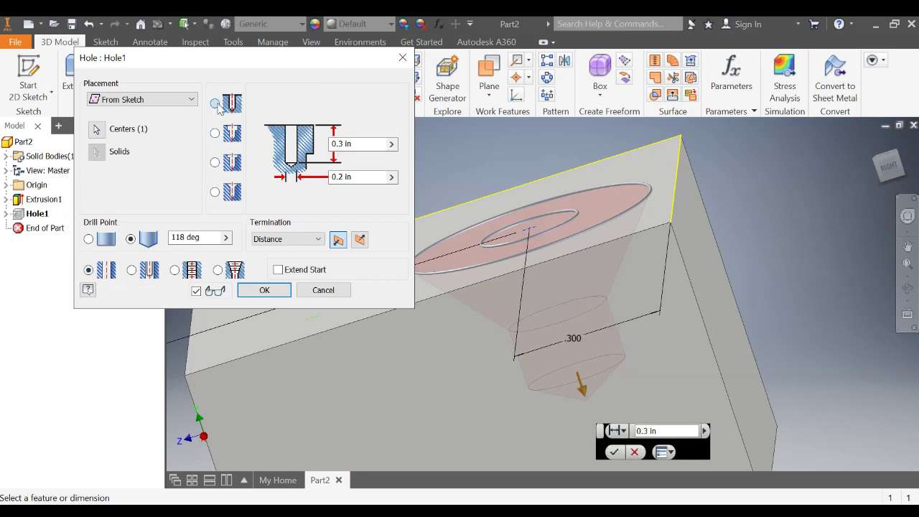
{"action": "left_click", "coordinate": [89, 238]}
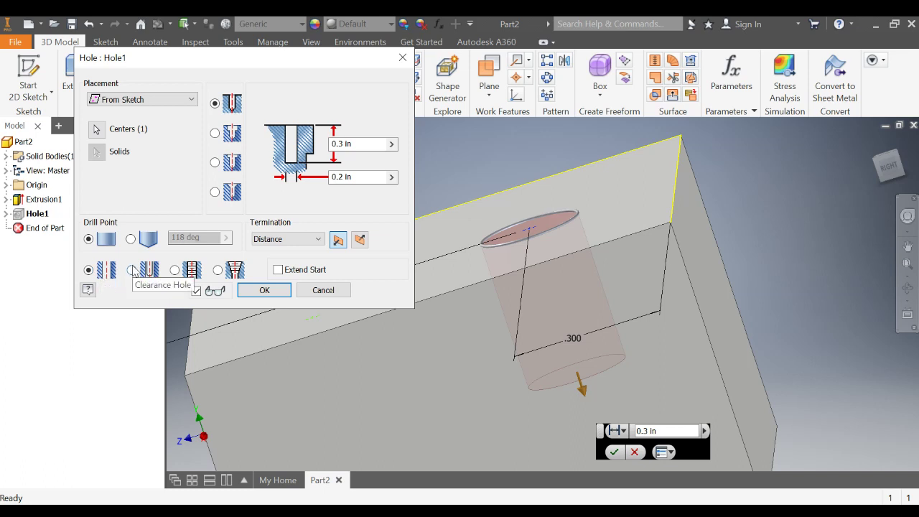
{"action": "left_click", "coordinate": [131, 270]}
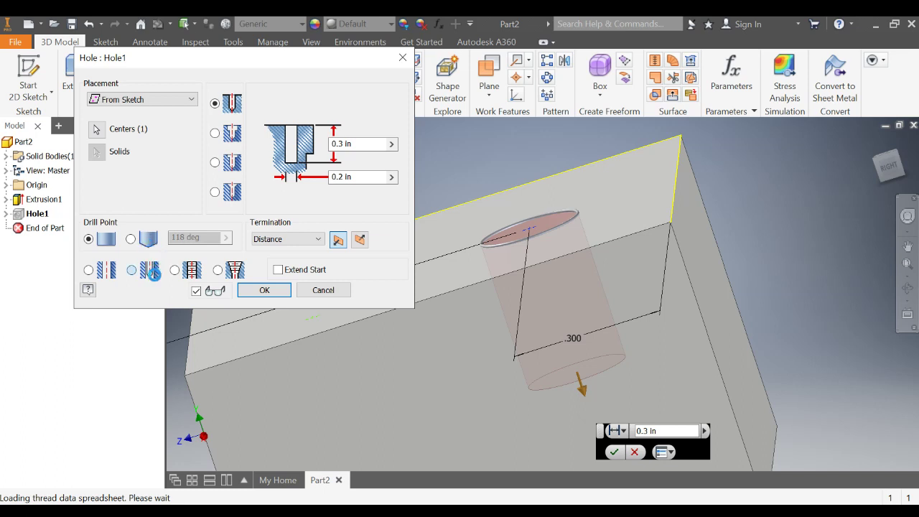
{"action": "left_click", "coordinate": [153, 275]}
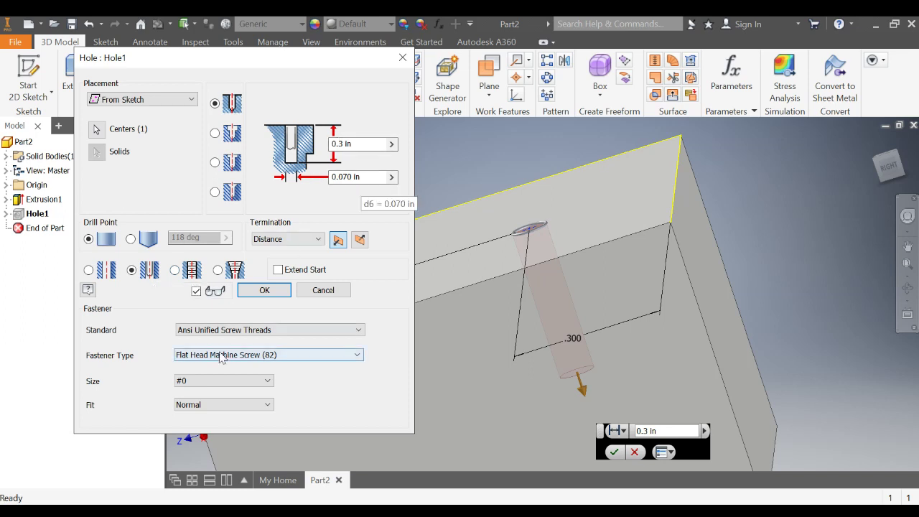
Turn Hole1 into a taper tapped hole, 1/8-27 NPT for PVC pipe, viewing from the top
{"action": "left_click", "coordinate": [175, 271]}
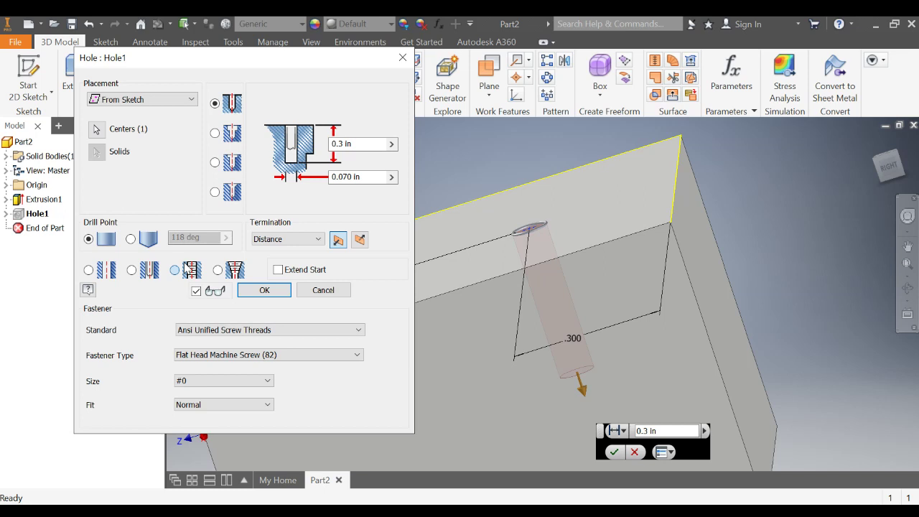
{"action": "left_click", "coordinate": [191, 269]}
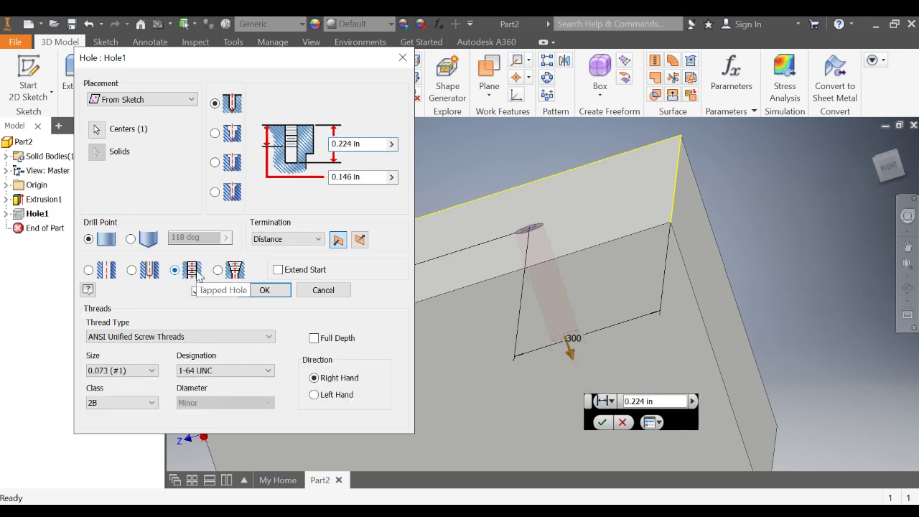
{"action": "left_click", "coordinate": [889, 161]}
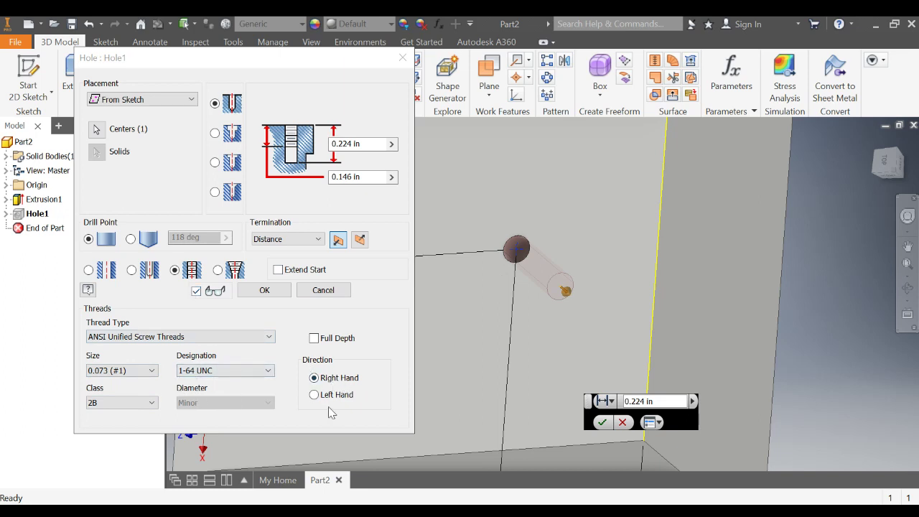
{"action": "left_click", "coordinate": [218, 269]}
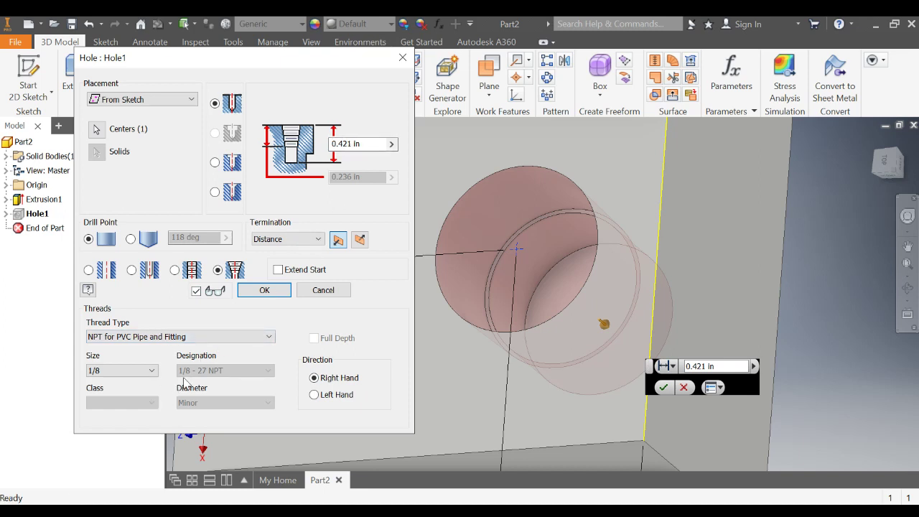
Switch back to a simple drilled hole, check it on the block, and commit the Hole1 edit
{"action": "left_click", "coordinate": [90, 270]}
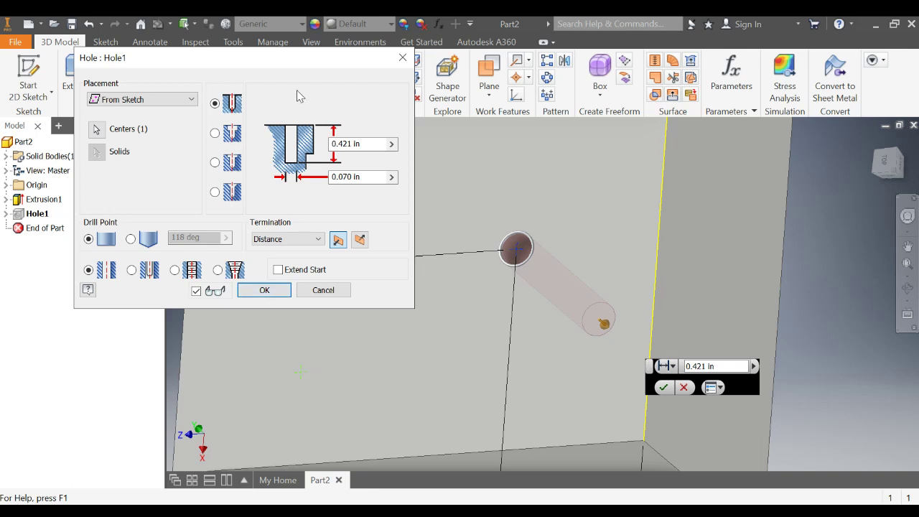
{"action": "left_click_drag", "start_coordinate": [303, 63], "coordinate": [107, 70]}
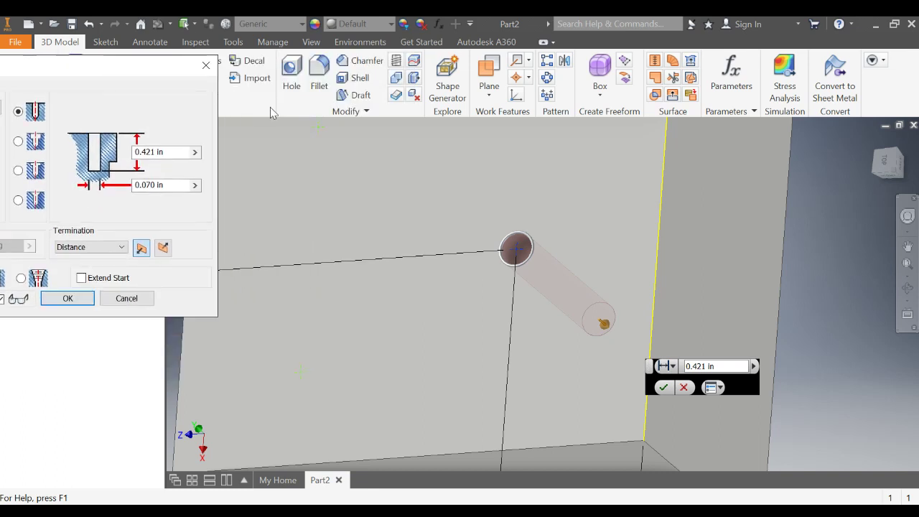
{"action": "scroll", "coordinate": [478, 295], "scroll_direction": "up", "scroll_amount": 3}
{"action": "scroll", "coordinate": [480, 292], "scroll_direction": "down", "scroll_amount": 5}
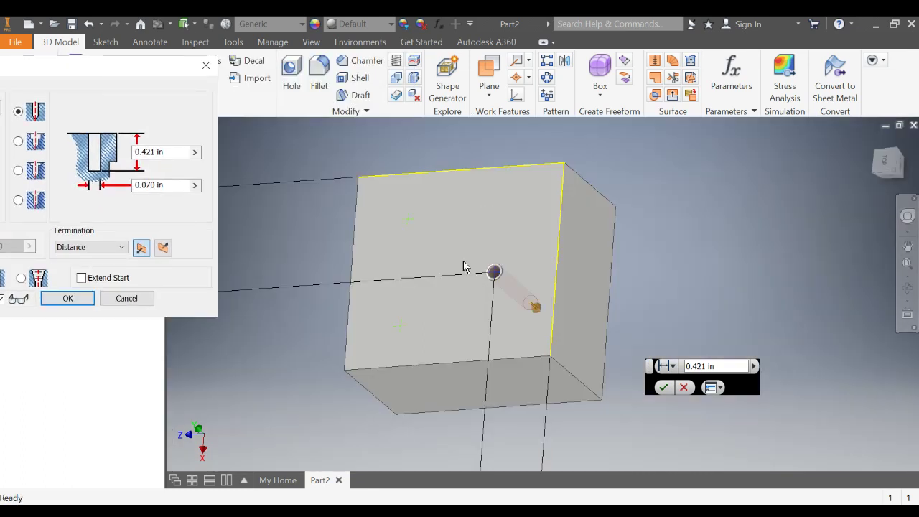
{"action": "scroll", "coordinate": [464, 267], "scroll_direction": "up", "scroll_amount": 4}
{"action": "scroll", "coordinate": [464, 267], "scroll_direction": "down", "scroll_amount": 2}
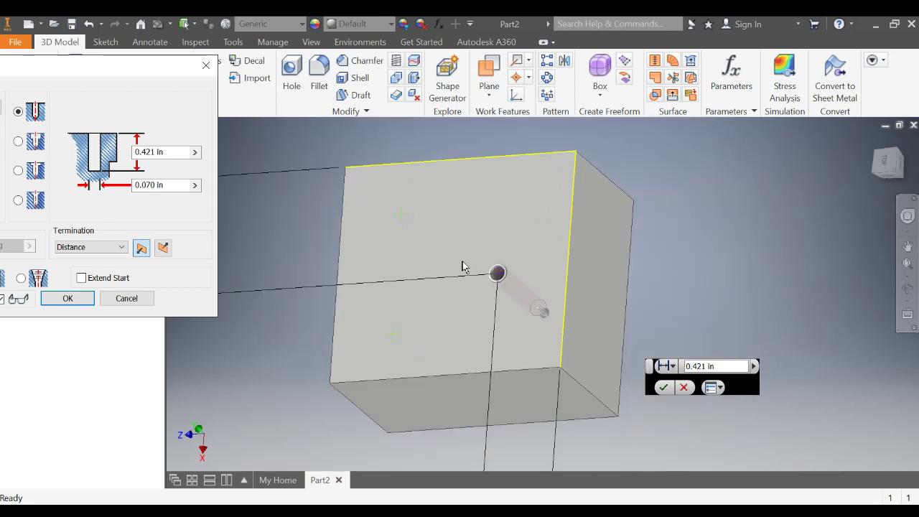
{"action": "left_click", "coordinate": [401, 213]}
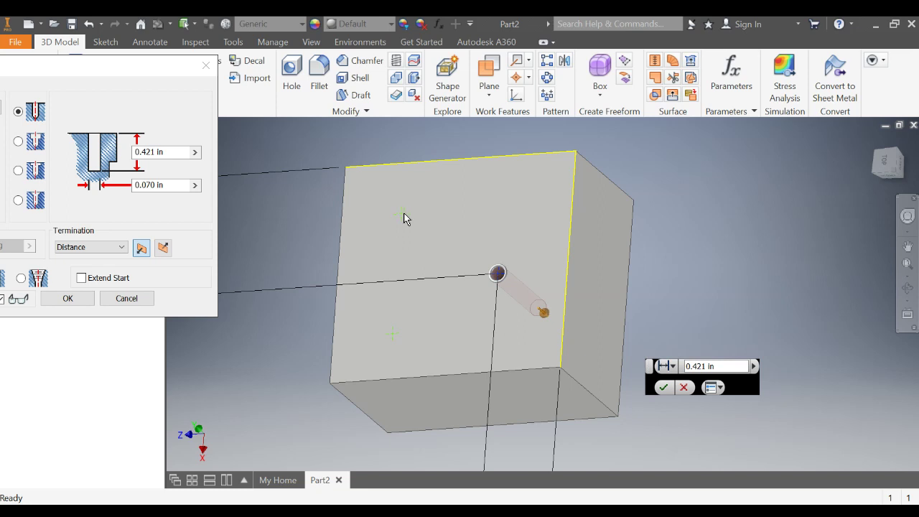
{"action": "left_click", "coordinate": [67, 298]}
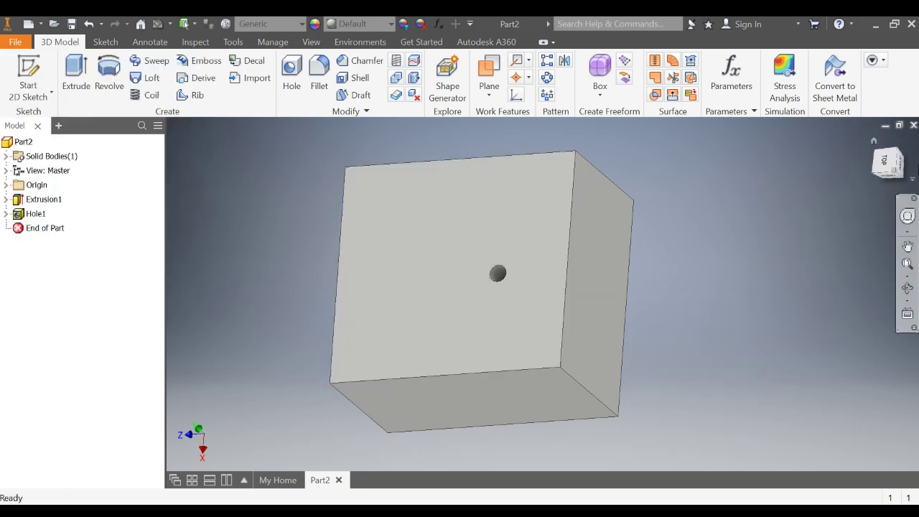
Look down on the block's top and turn on visibility for Sketch3 under Hole1
{"action": "left_click", "coordinate": [879, 165]}
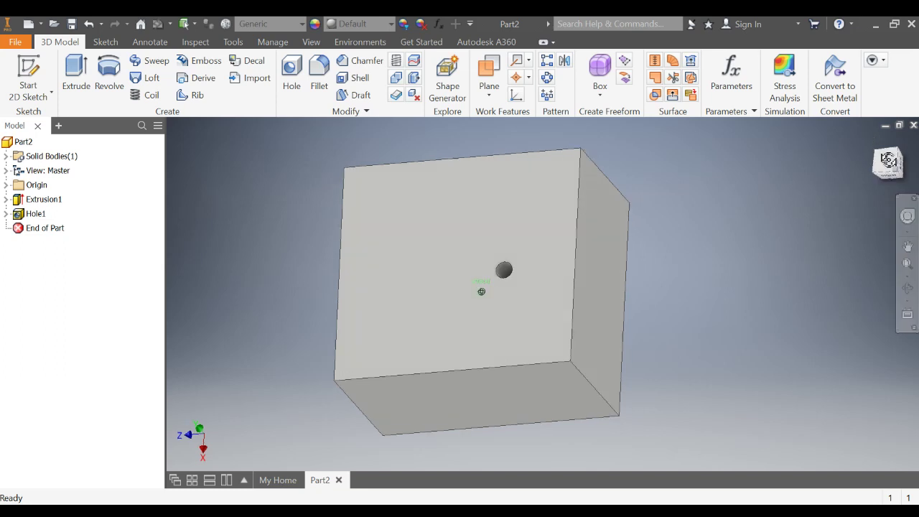
{"action": "left_click", "coordinate": [886, 162]}
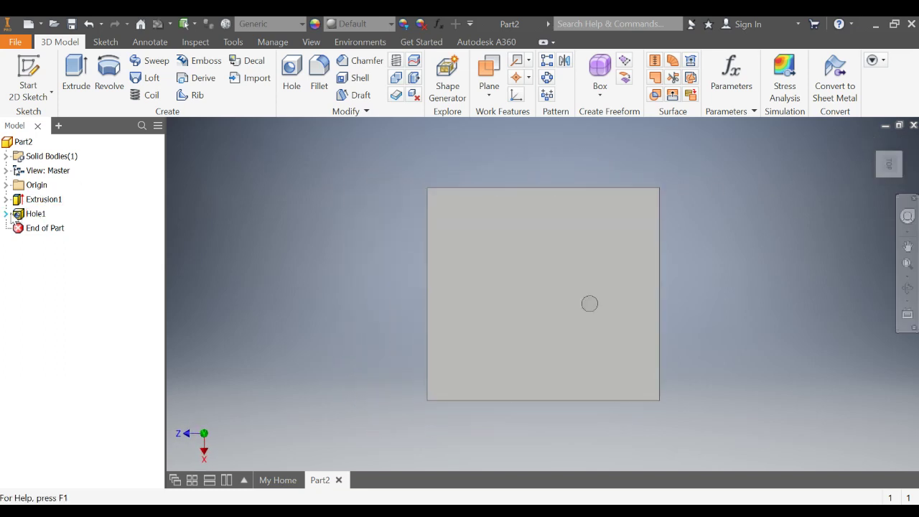
{"action": "left_click", "coordinate": [6, 214]}
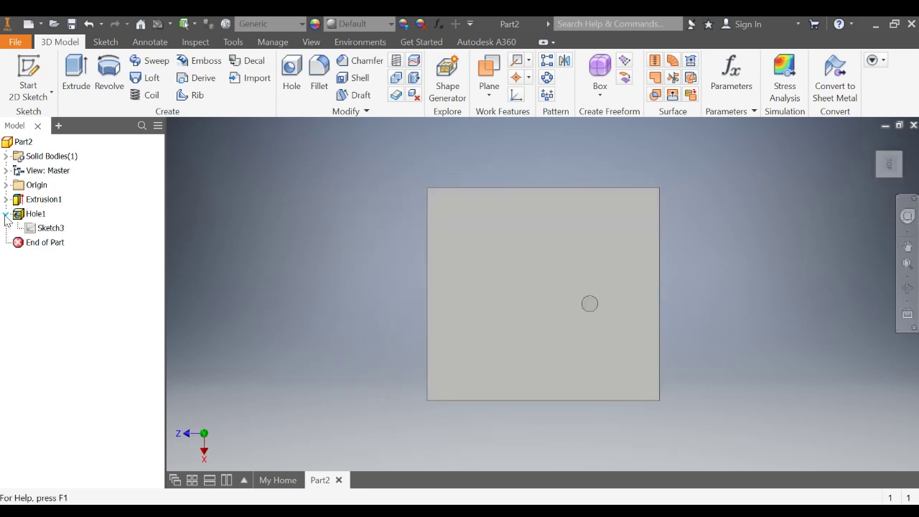
{"action": "right_click", "coordinate": [44, 231]}
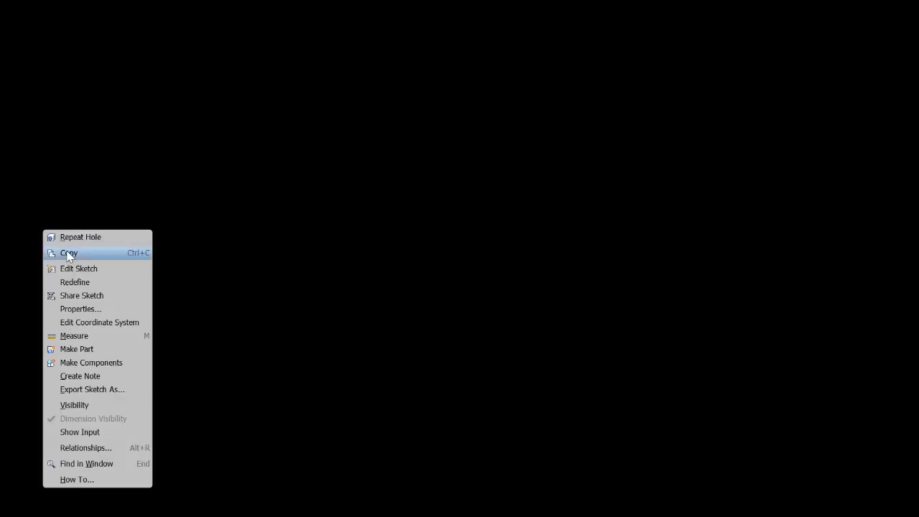
{"action": "left_click", "coordinate": [107, 405]}
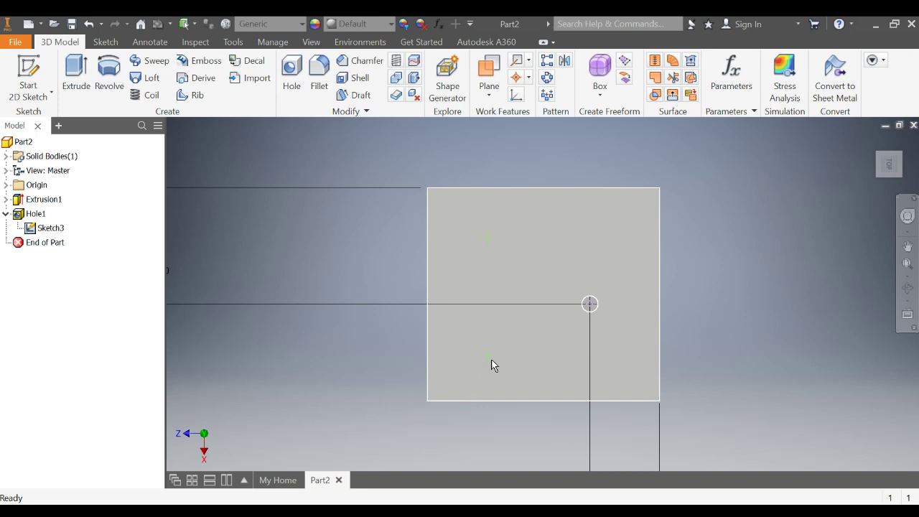